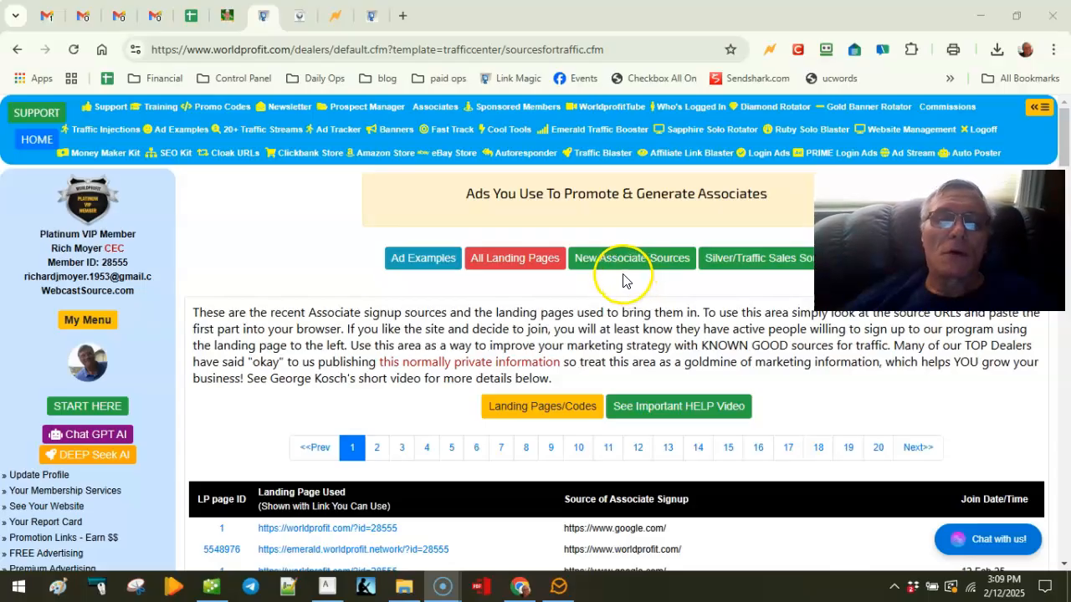
Step: Go via Ad Examples to New Associate Sources and scroll down to the Export To CSV button
{"action": "left_click", "coordinate": [178, 136]}
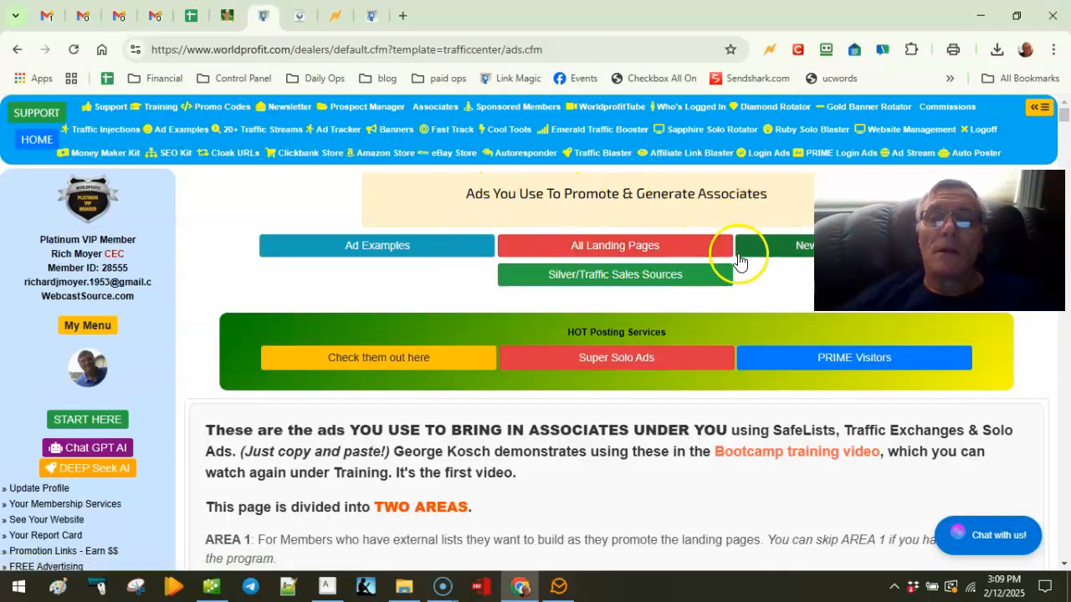
{"action": "left_click", "coordinate": [783, 251]}
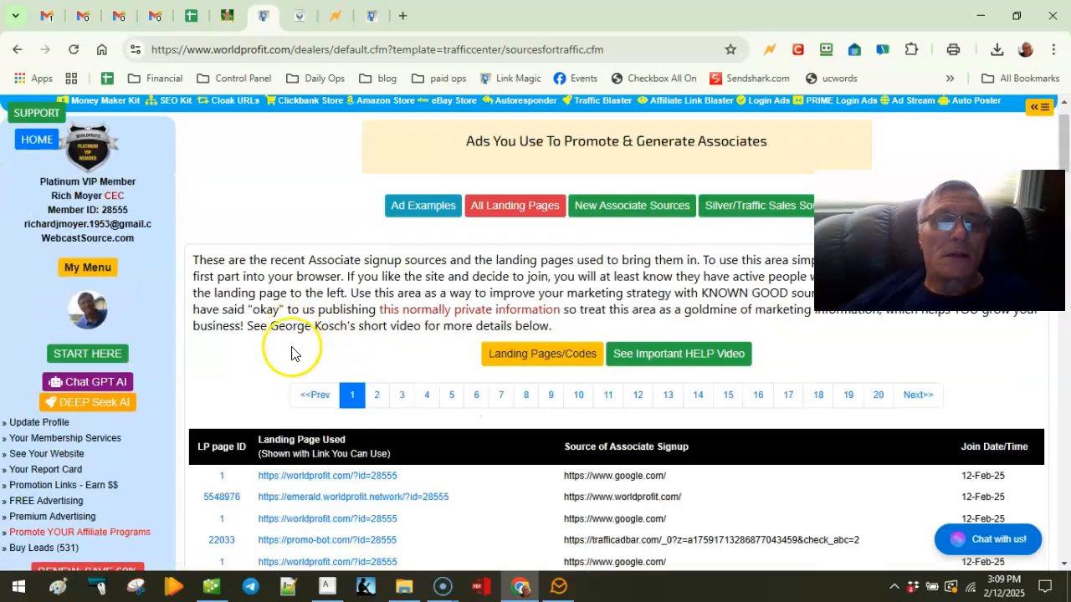
{"action": "scroll", "coordinate": [288, 356], "scroll_direction": "down", "scroll_amount": 4}
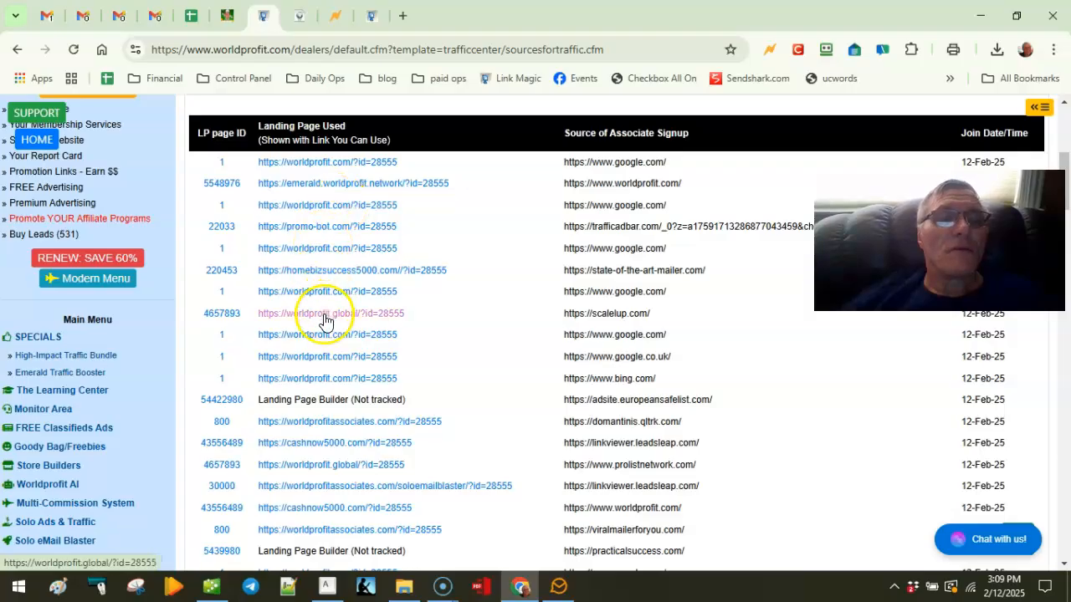
{"action": "scroll", "coordinate": [323, 302], "scroll_direction": "down", "scroll_amount": 1}
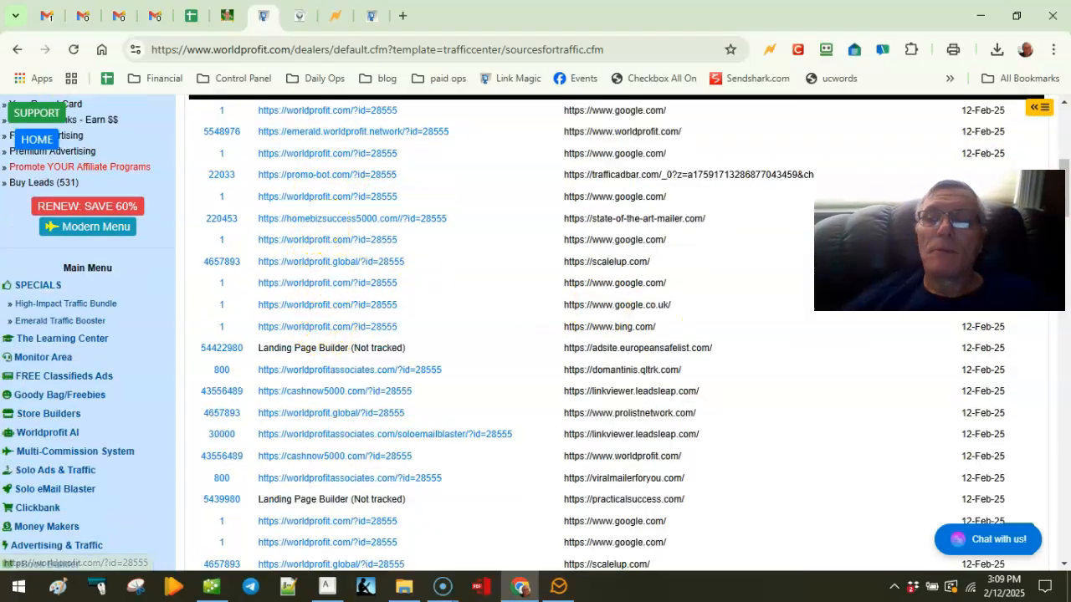
{"action": "left_click_drag", "start_coordinate": [1068, 205], "coordinate": [1064, 512]}
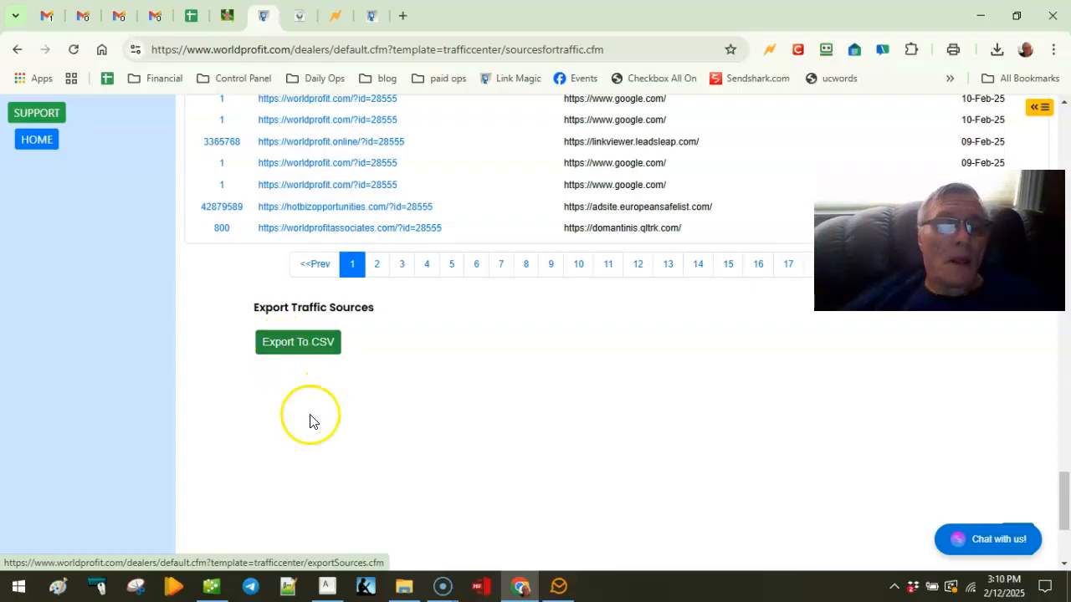
Step: Select associateSources (3).csv in File Explorer's Downloads folder, then switch back to Chrome
{"action": "left_click", "coordinate": [404, 588]}
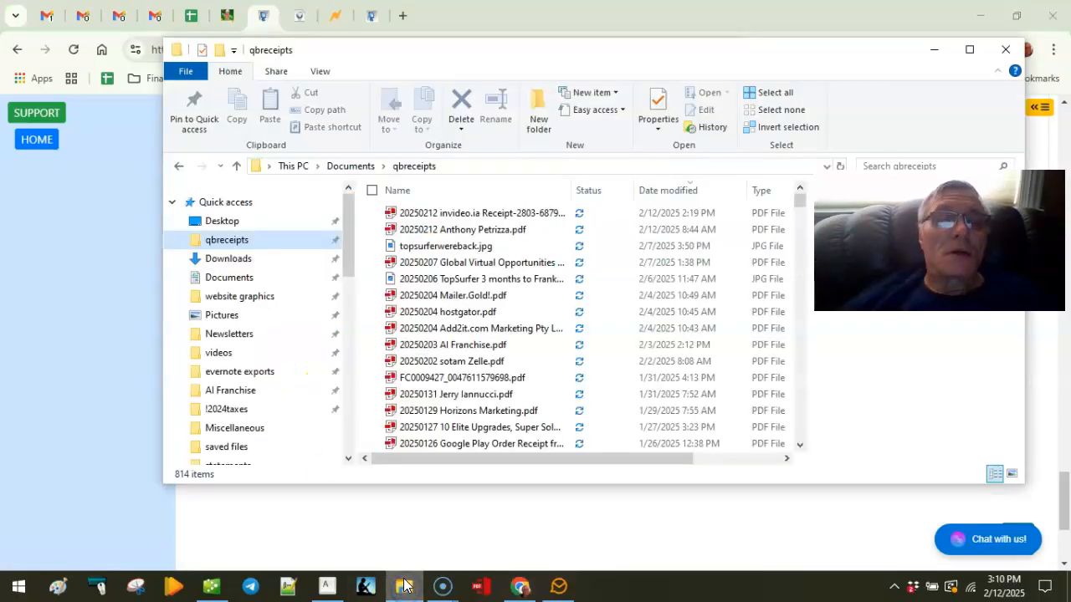
{"action": "left_click", "coordinate": [259, 262]}
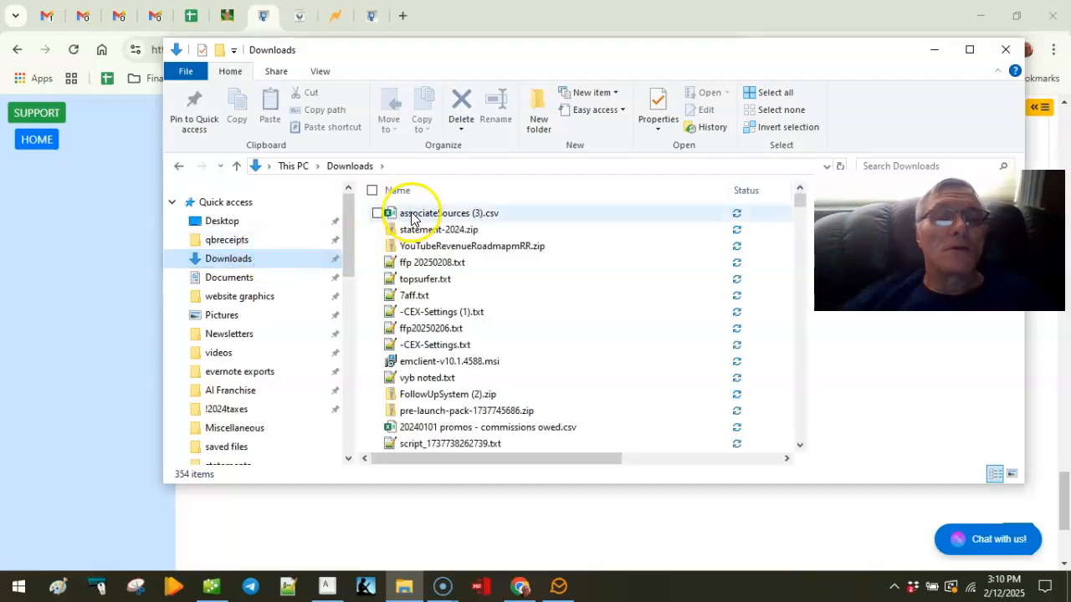
{"action": "left_click", "coordinate": [409, 215]}
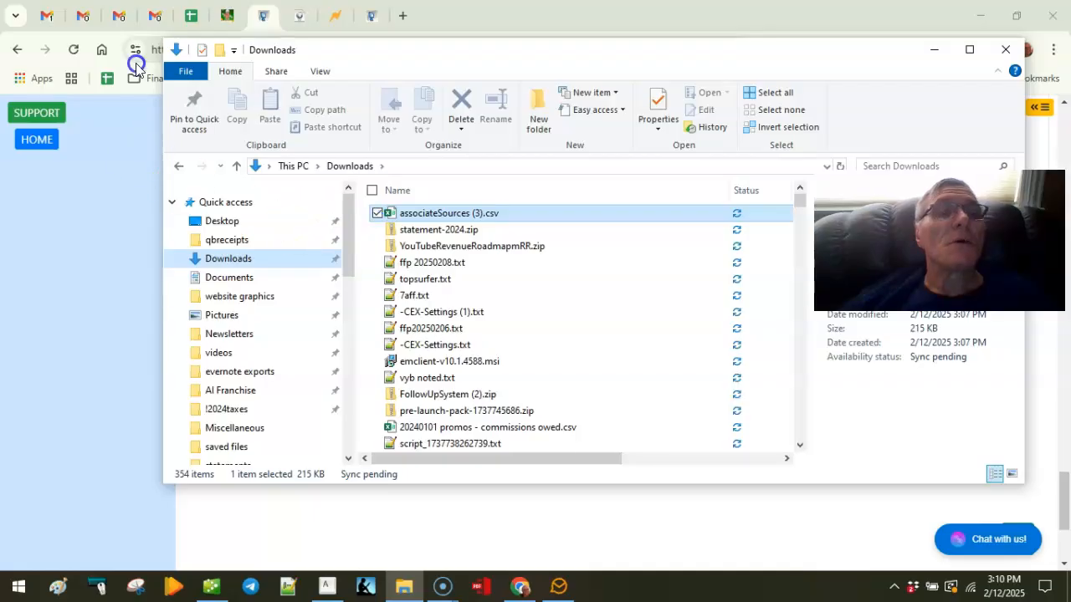
{"action": "left_click", "coordinate": [40, 13]}
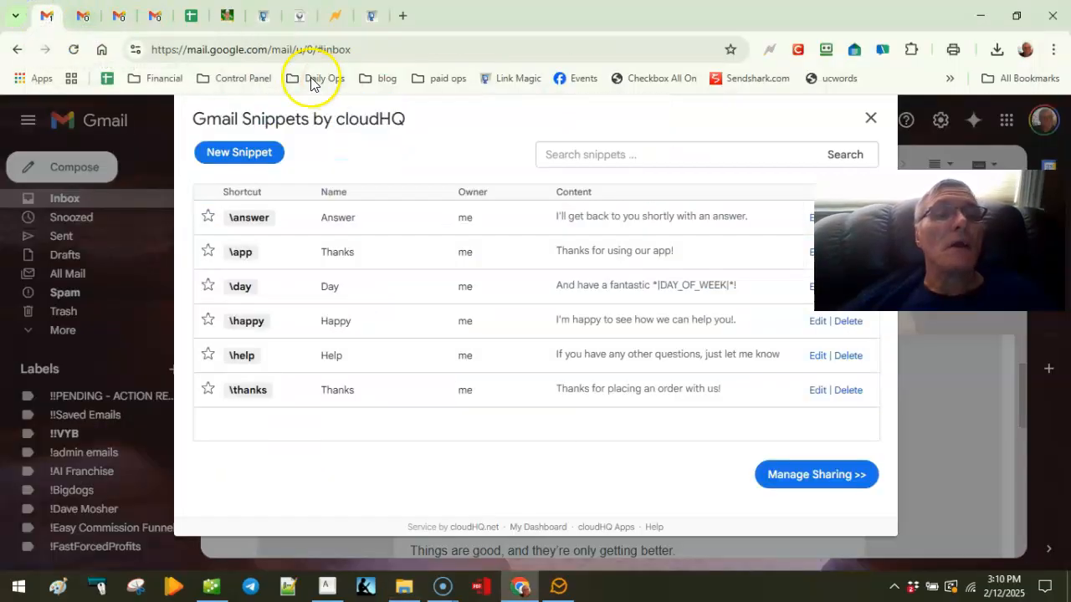
Step: Dismiss the Gmail Snippets window and launch Sheets from the Google apps grid
{"action": "left_click", "coordinate": [870, 117]}
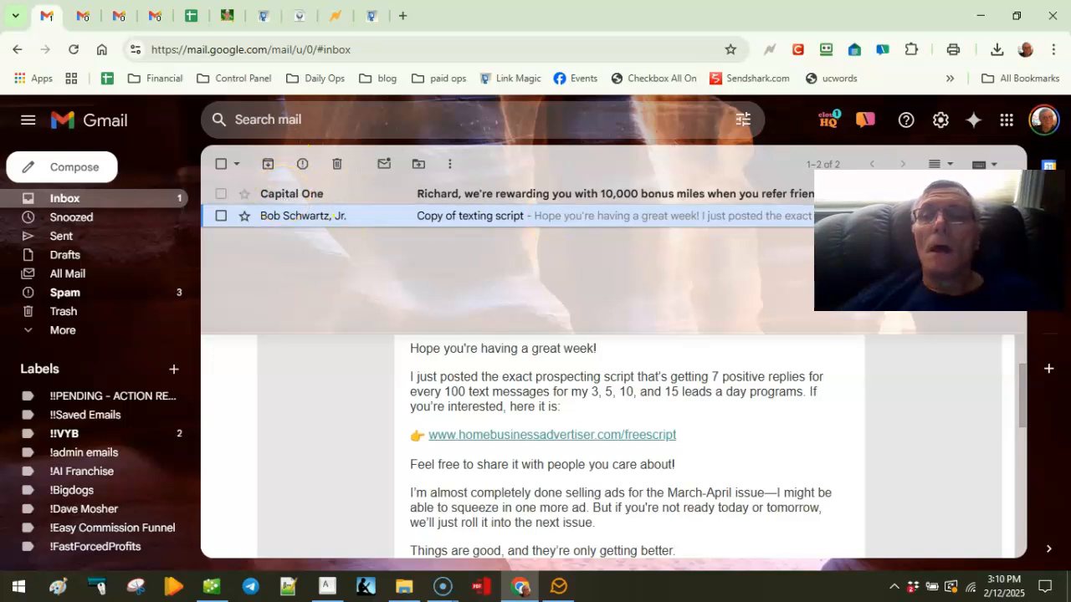
{"action": "left_click", "coordinate": [1007, 122]}
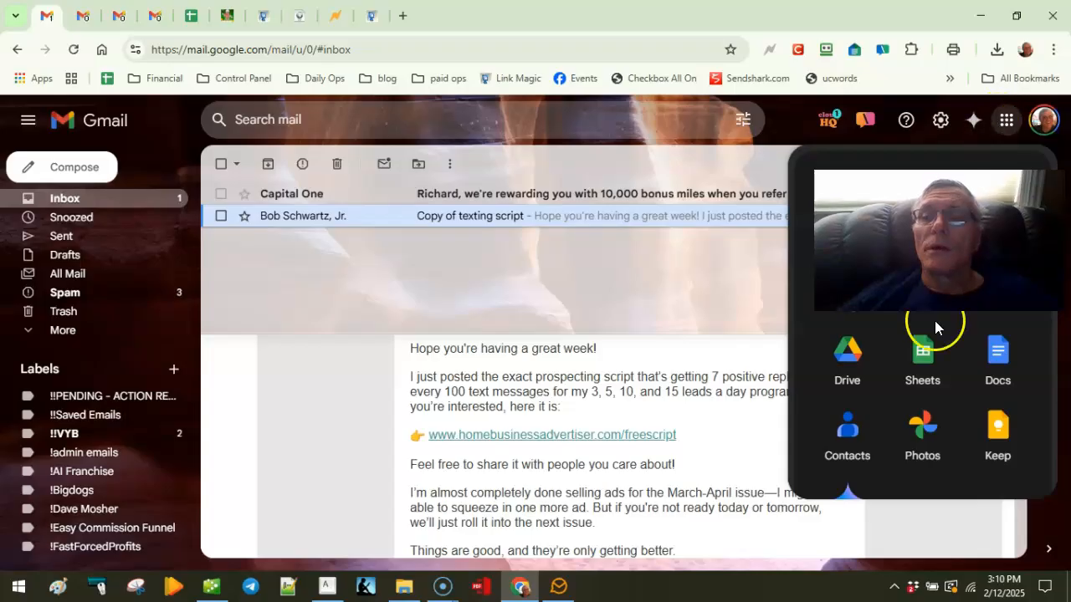
{"action": "left_click", "coordinate": [921, 371]}
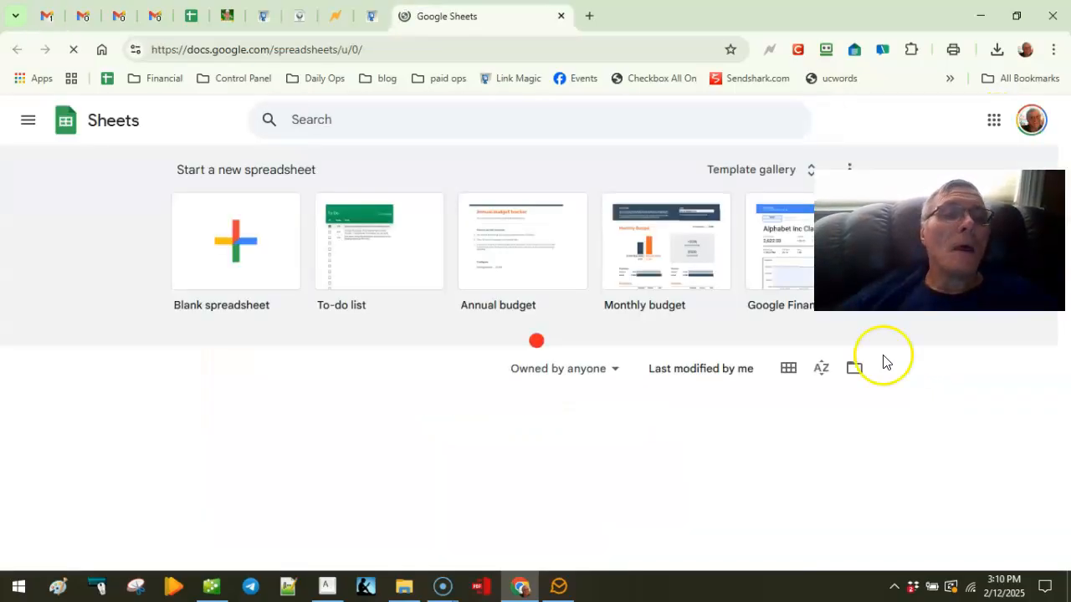
Step: Create a blank spreadsheet and upload associateSources (3).csv into it with Replace spreadsheet
{"action": "left_click", "coordinate": [229, 241]}
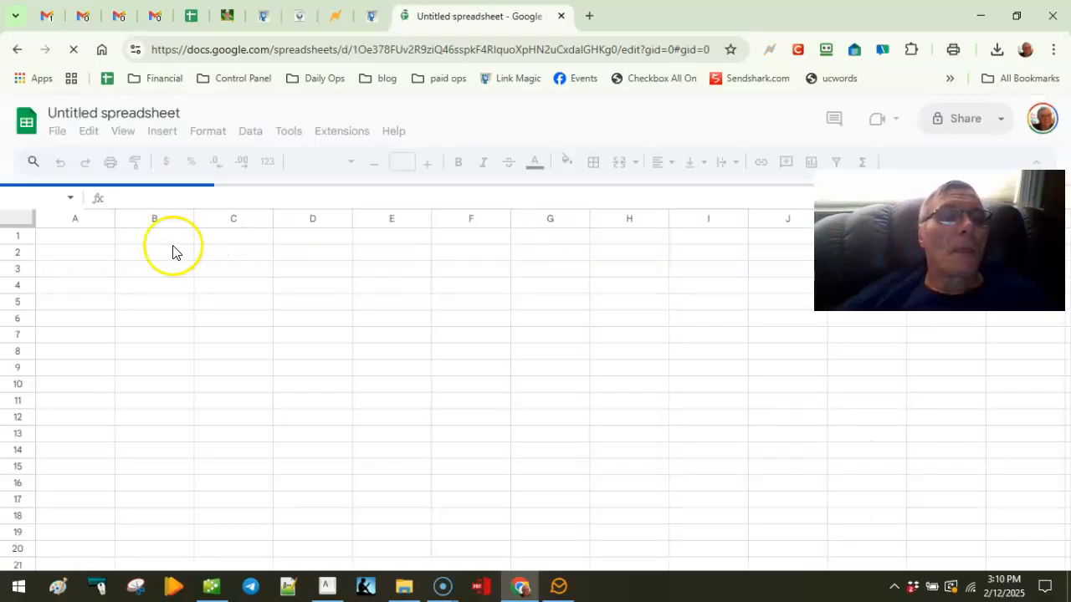
{"action": "left_click", "coordinate": [57, 132]}
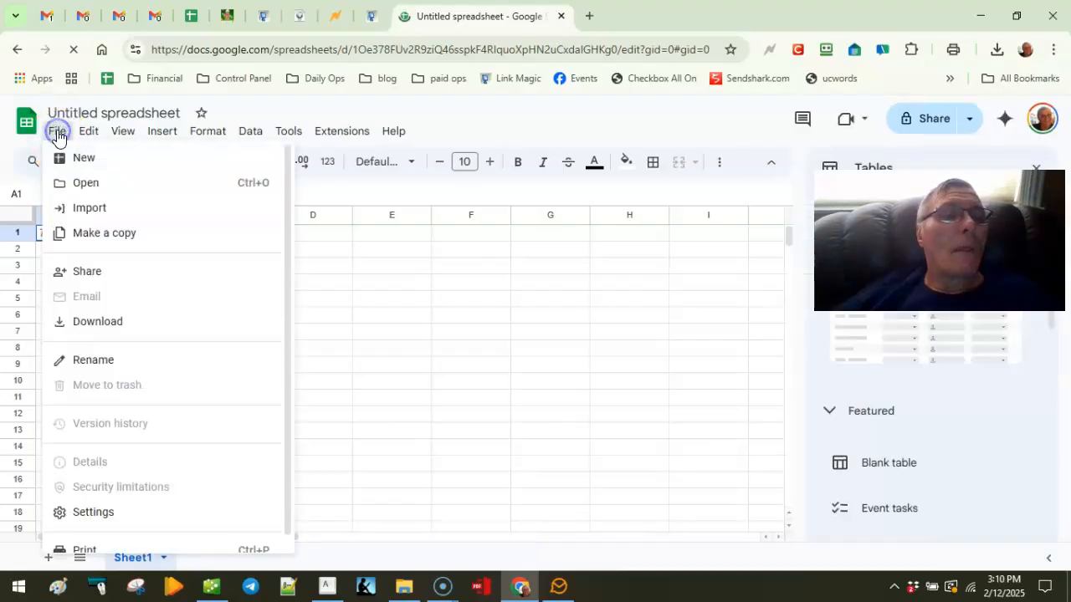
{"action": "left_click", "coordinate": [100, 208]}
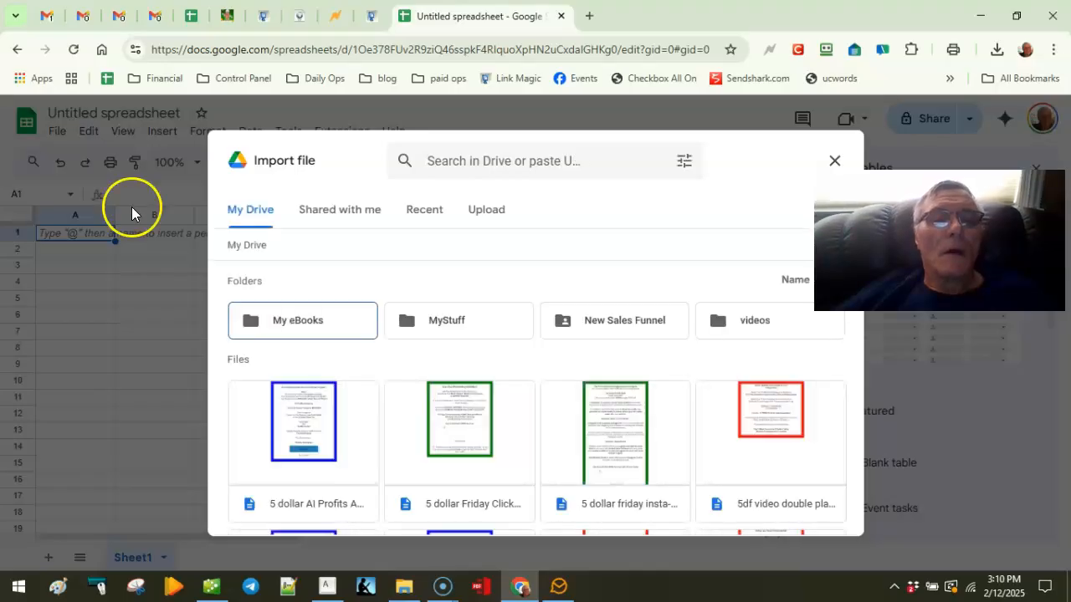
{"action": "left_click", "coordinate": [493, 216]}
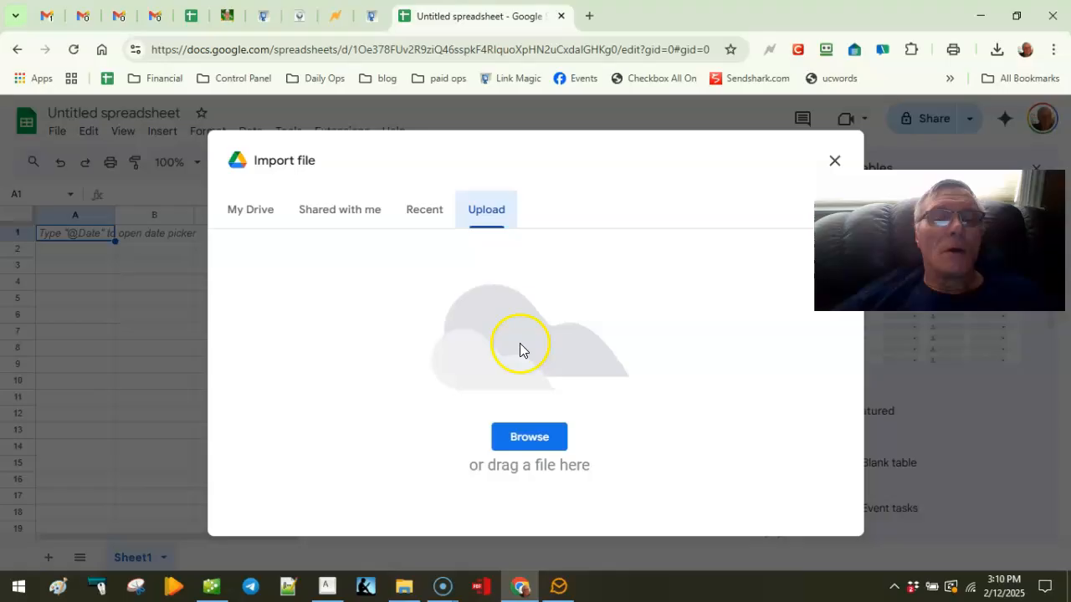
{"action": "left_click", "coordinate": [531, 438]}
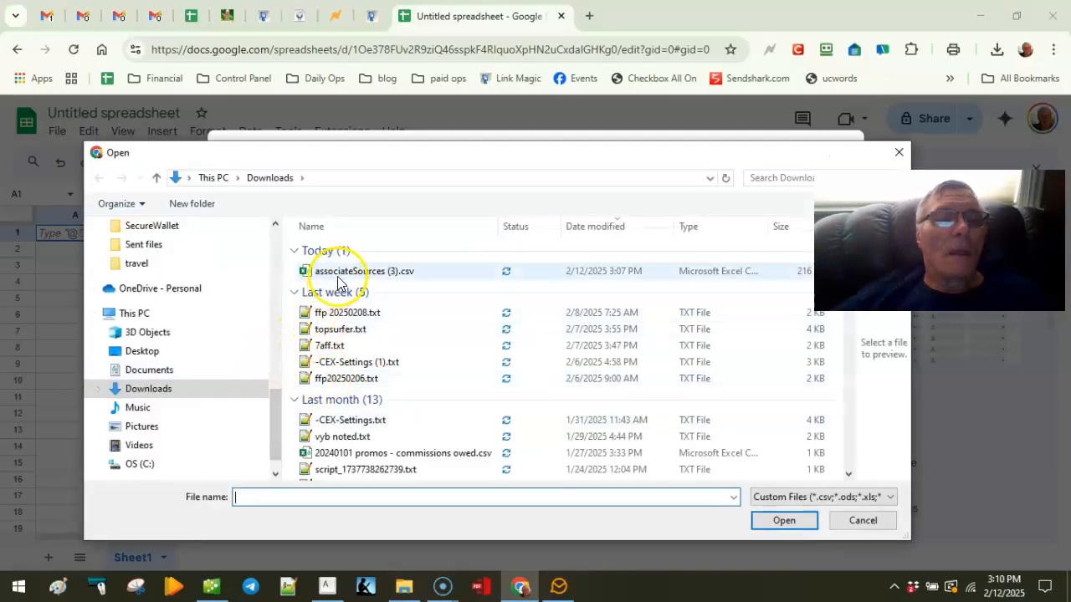
{"action": "left_click", "coordinate": [336, 273]}
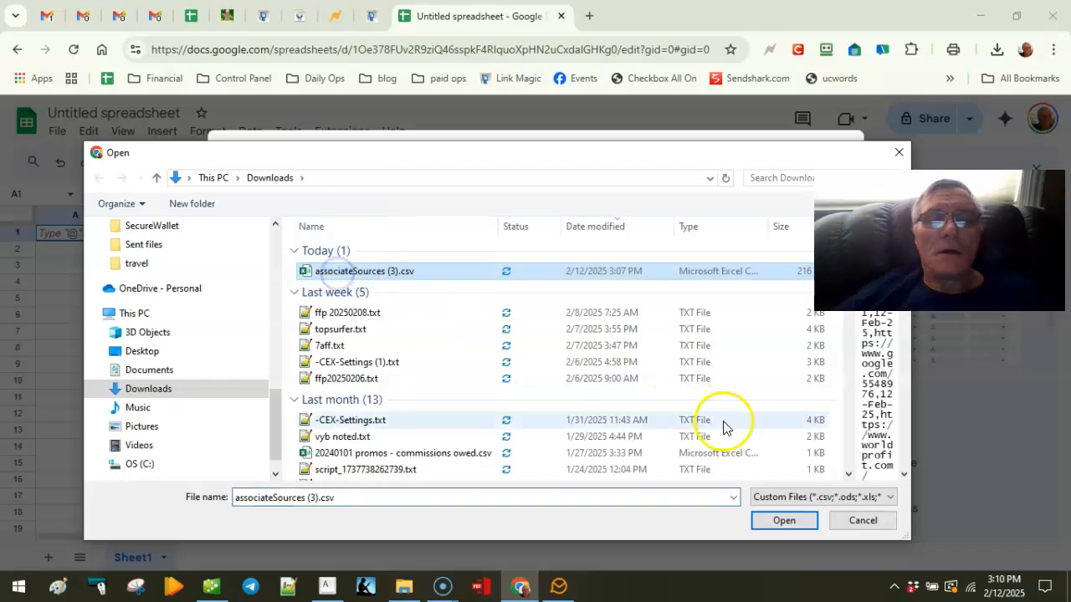
{"action": "left_click", "coordinate": [790, 522]}
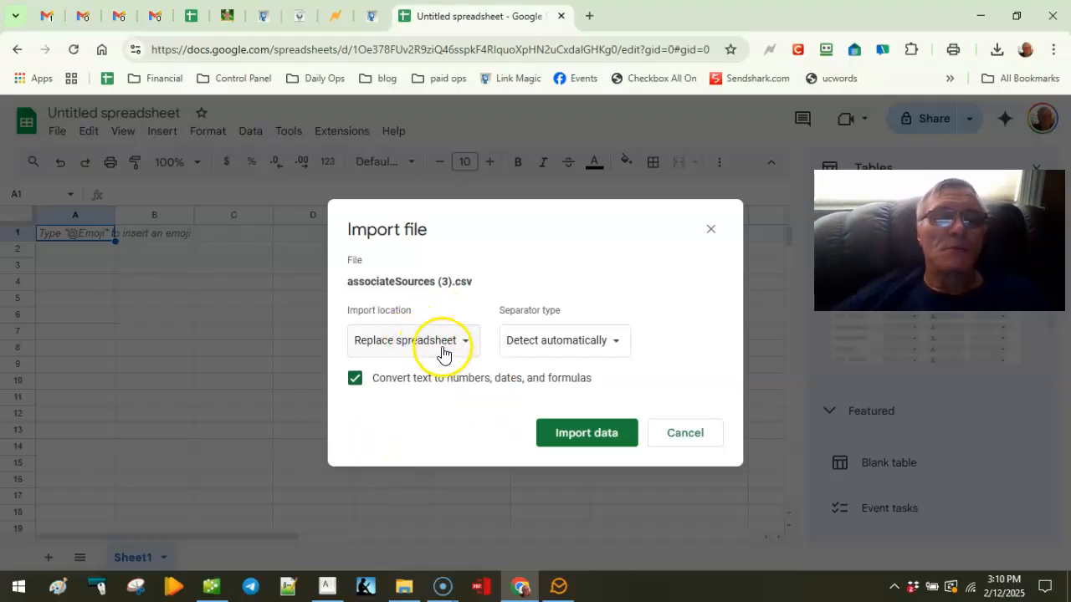
{"action": "left_click", "coordinate": [588, 433]}
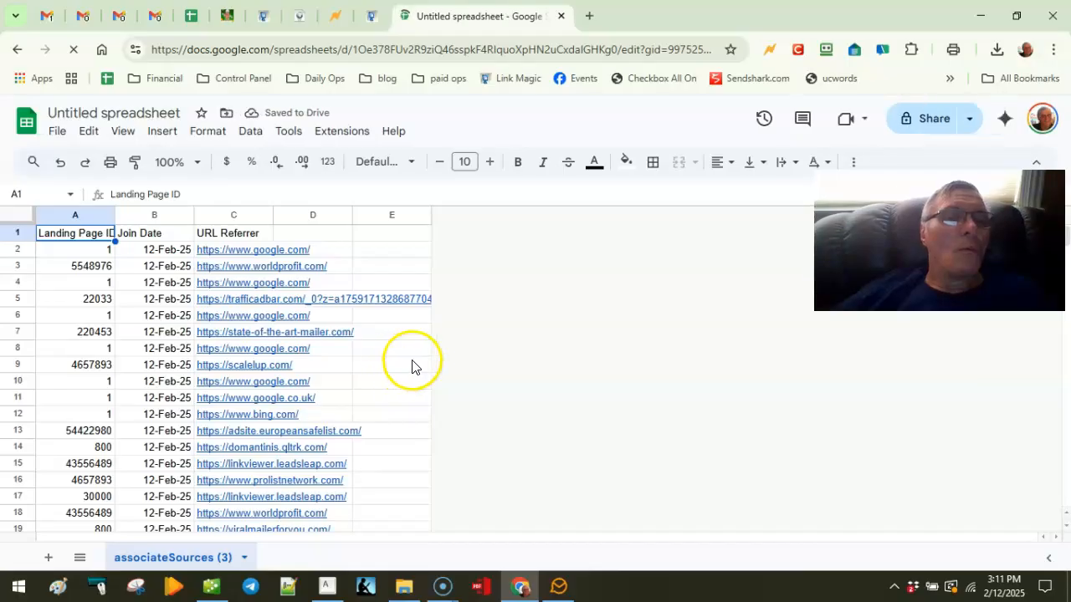
Step: Auto-fit column C so the full URL Referrer values are visible
{"action": "double_click", "coordinate": [274, 214]}
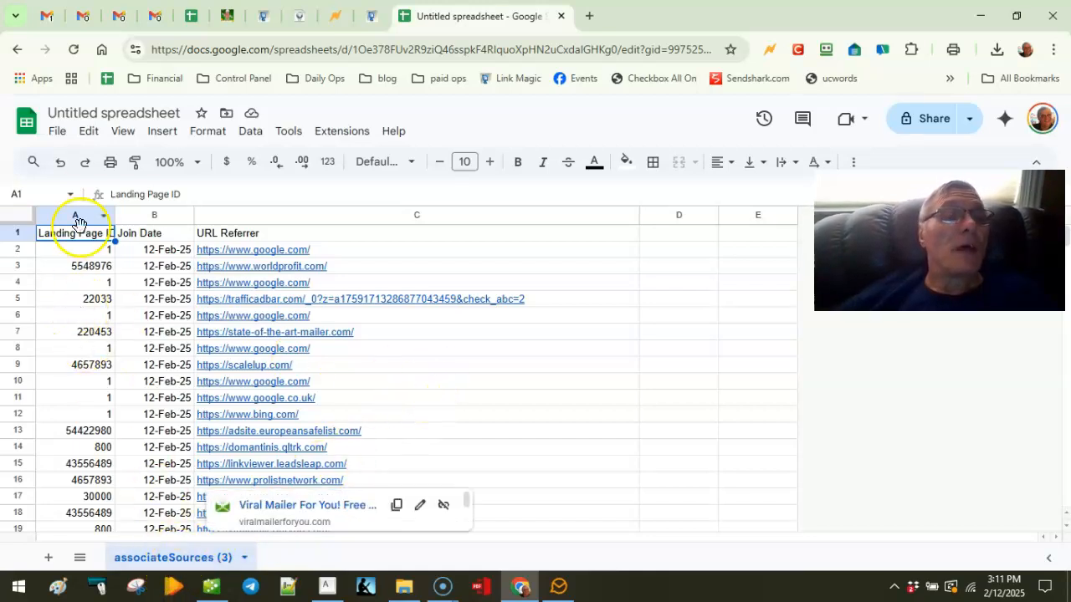
Step: Insert a pivot table from range A1:C5001 on a new sheet
{"action": "left_click", "coordinate": [160, 134]}
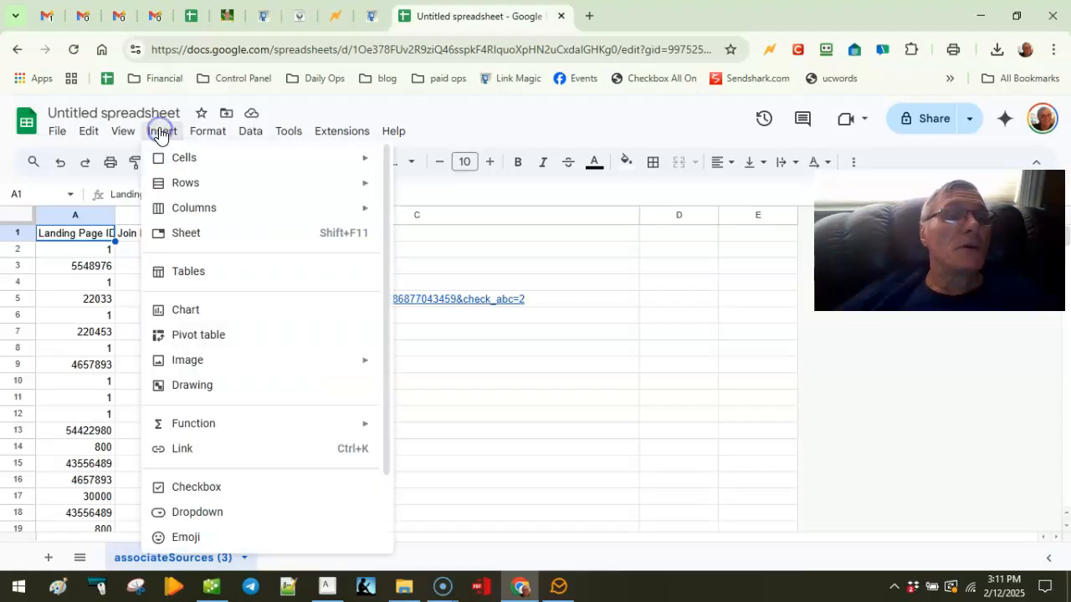
{"action": "left_click", "coordinate": [199, 336]}
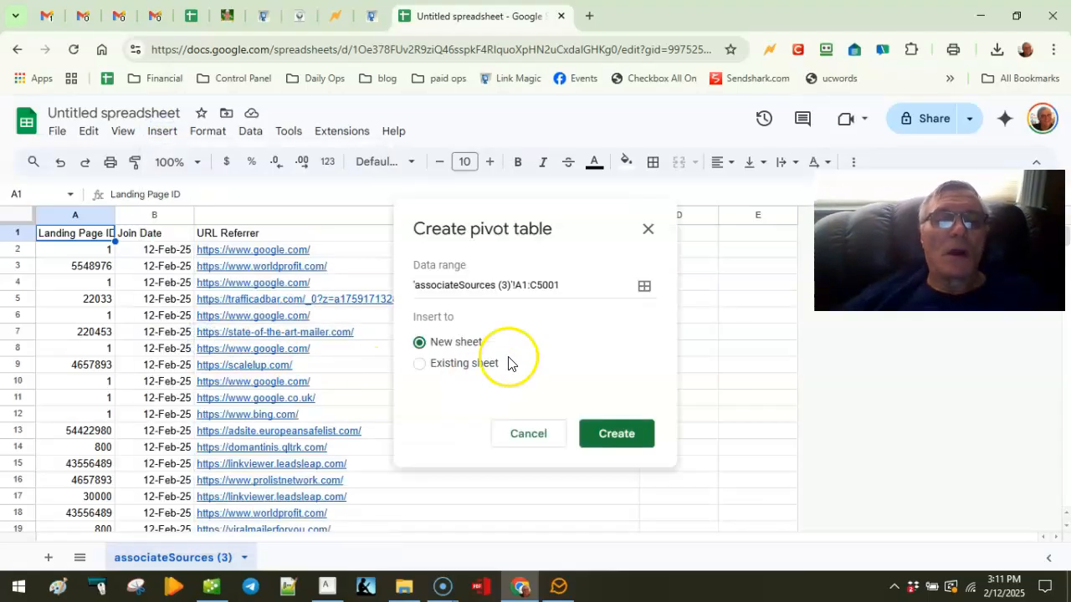
{"action": "left_click", "coordinate": [616, 439]}
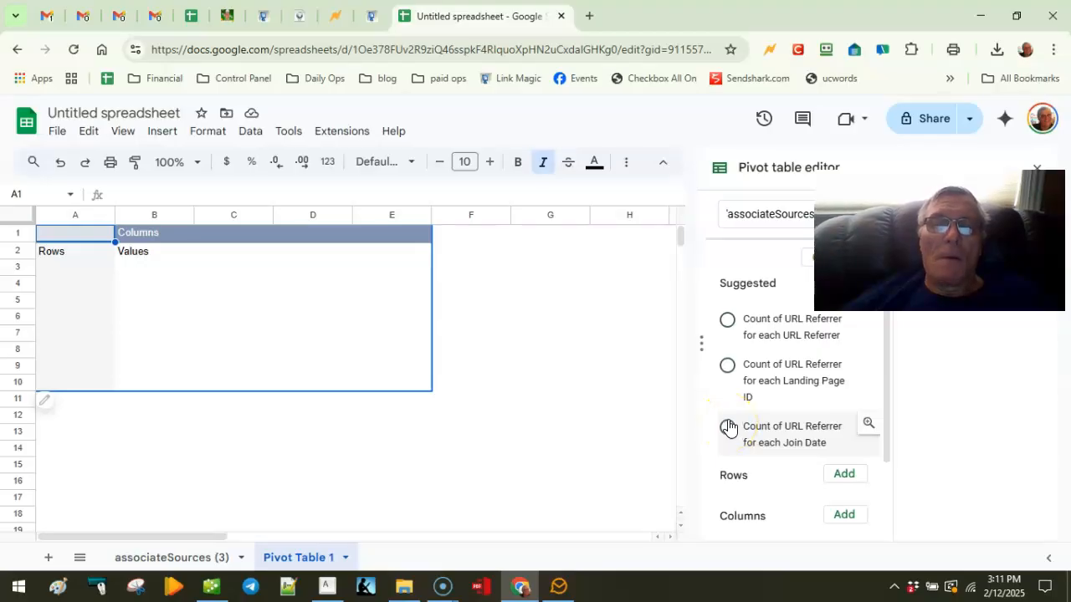
Step: Add Landing Page ID as the pivot table's Rows field
{"action": "scroll", "coordinate": [597, 335], "scroll_direction": "down", "scroll_amount": 1}
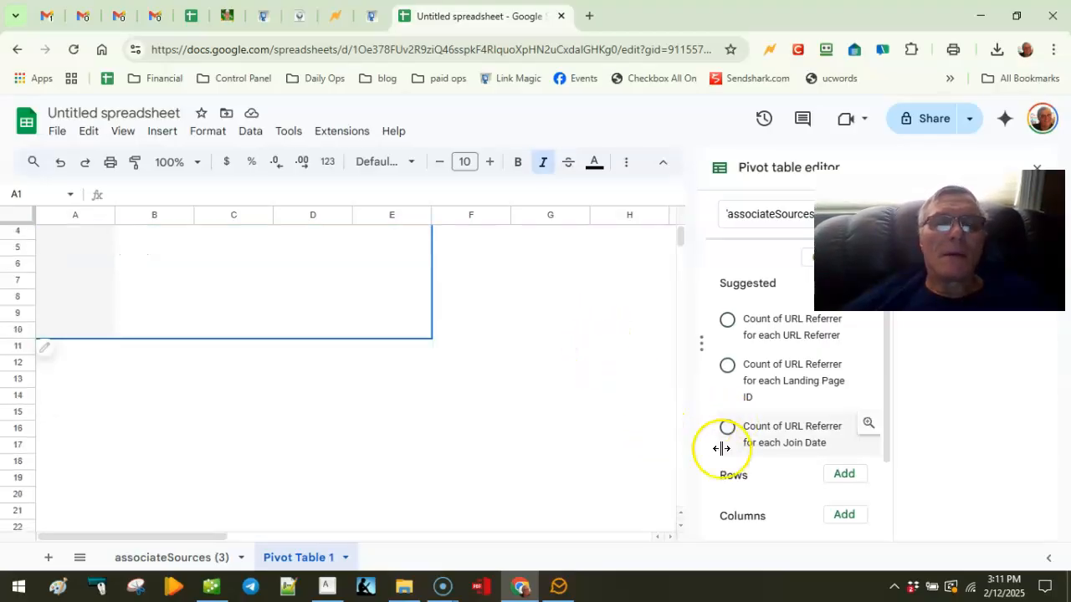
{"action": "scroll", "coordinate": [619, 402], "scroll_direction": "up", "scroll_amount": 1}
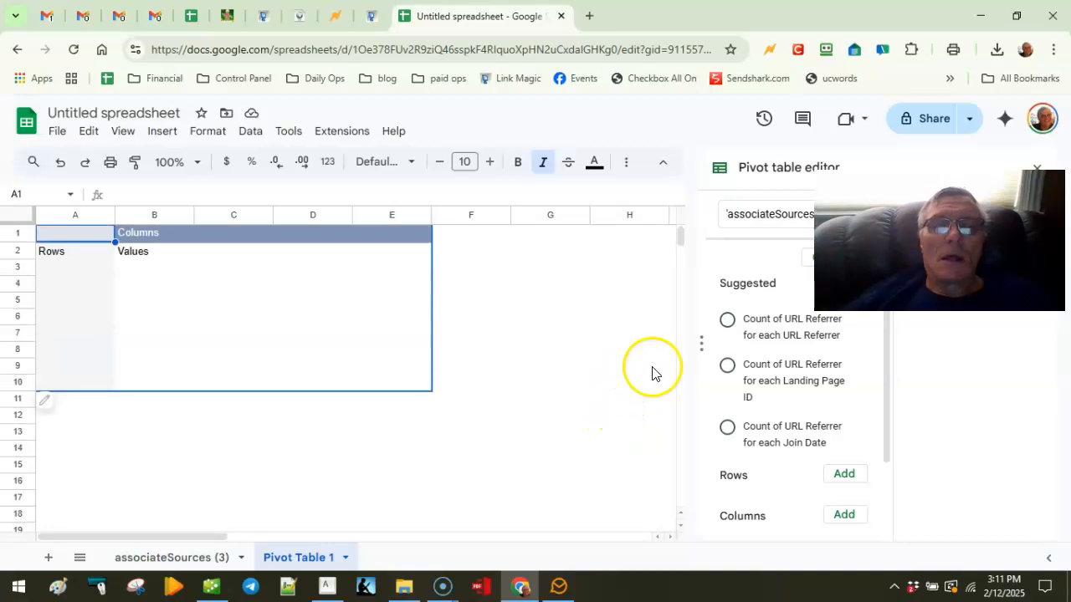
{"action": "left_click", "coordinate": [853, 478]}
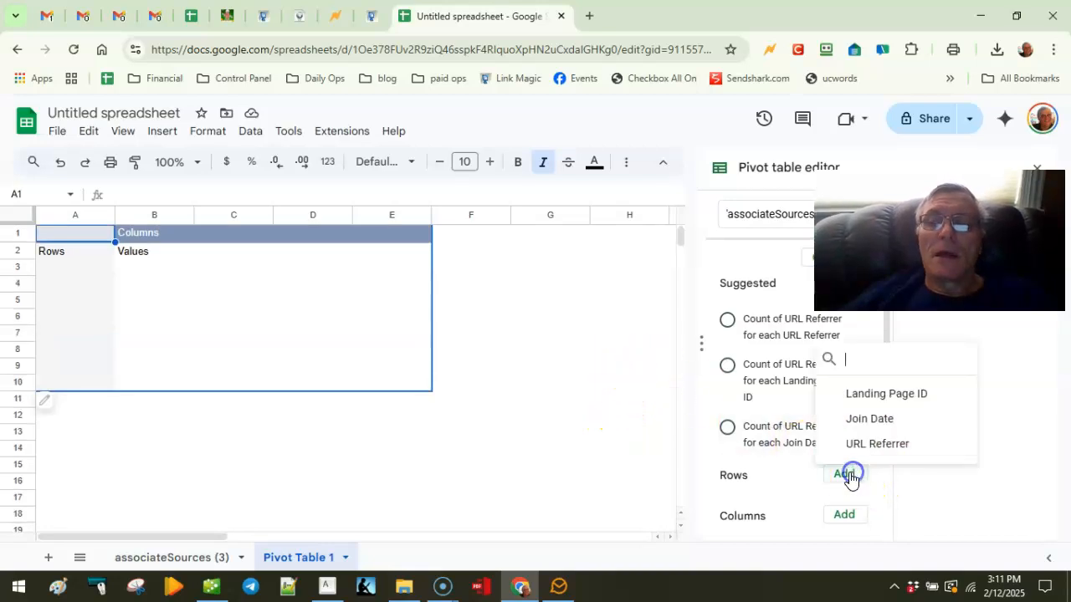
{"action": "left_click", "coordinate": [881, 394]}
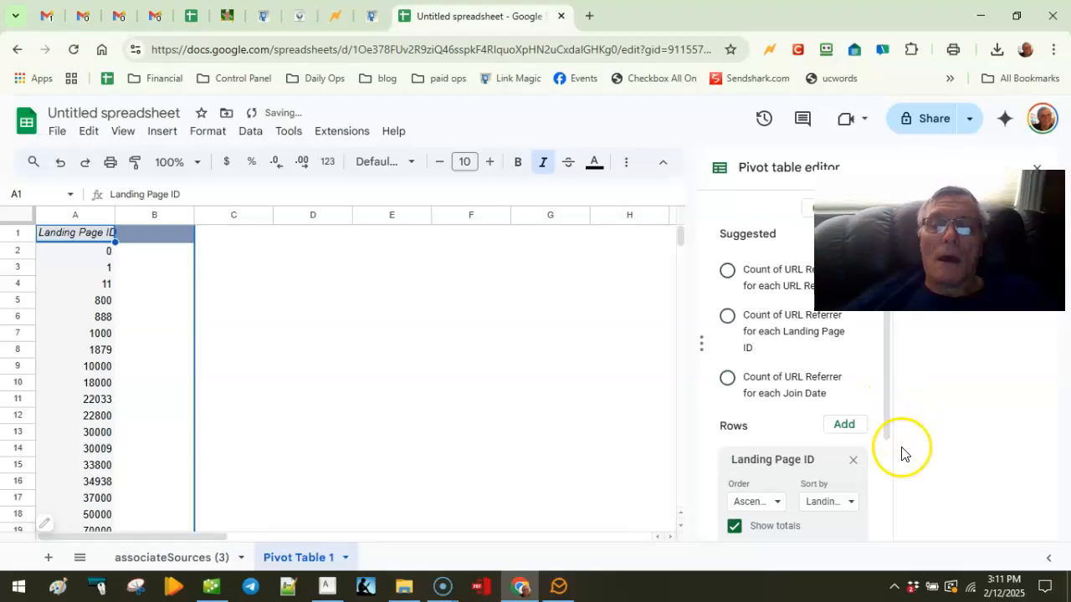
{"action": "scroll", "coordinate": [644, 426], "scroll_direction": "down", "scroll_amount": 1}
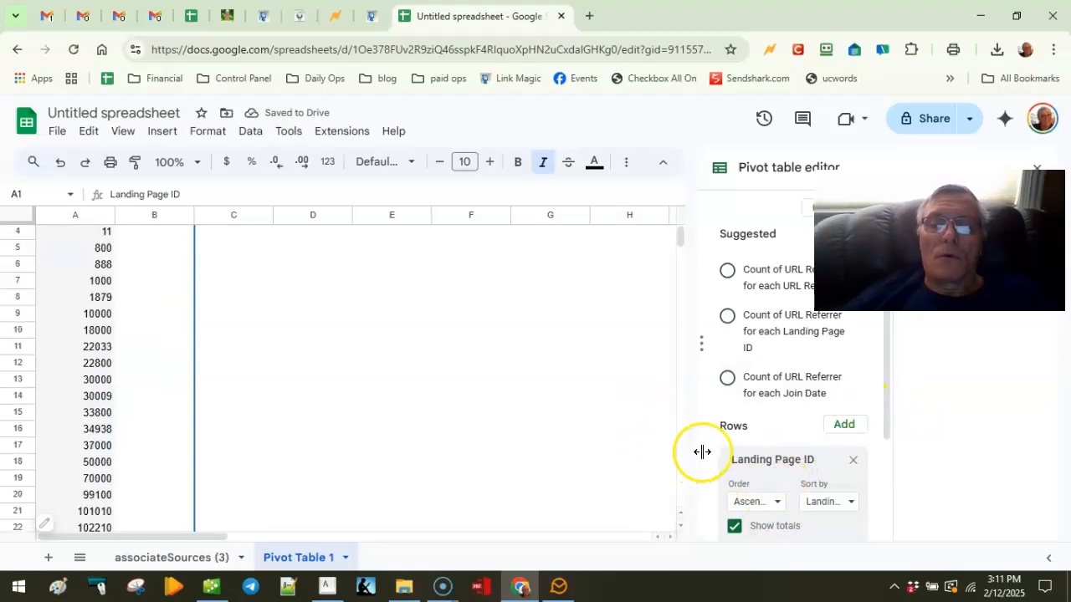
{"action": "left_click_drag", "start_coordinate": [881, 398], "coordinate": [899, 502]}
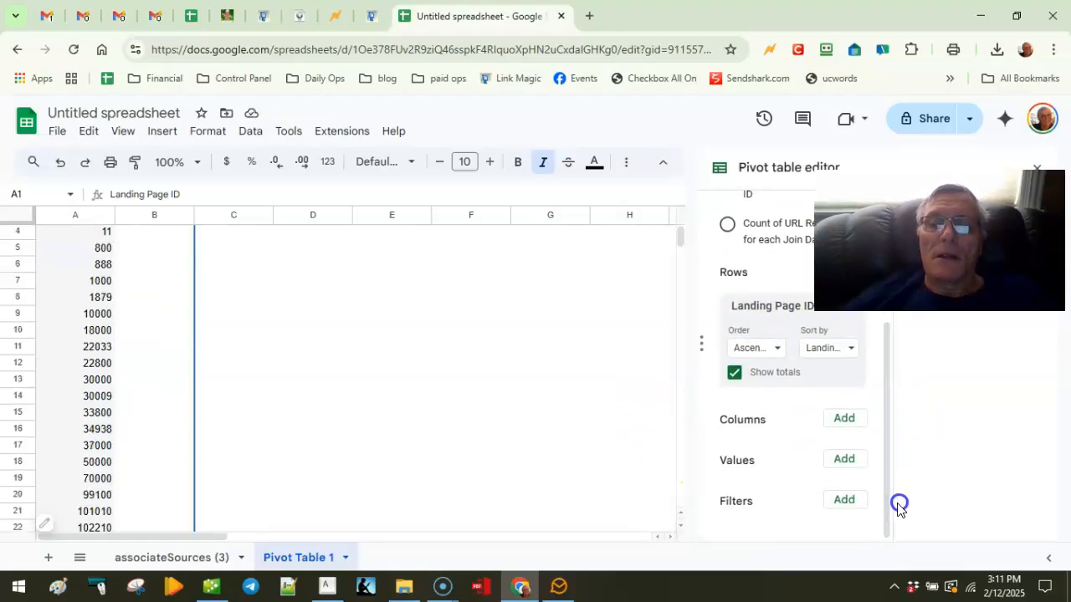
Step: Add a calculated field to Values, summarized by Custom, with Show as left at Default
{"action": "left_click", "coordinate": [846, 459]}
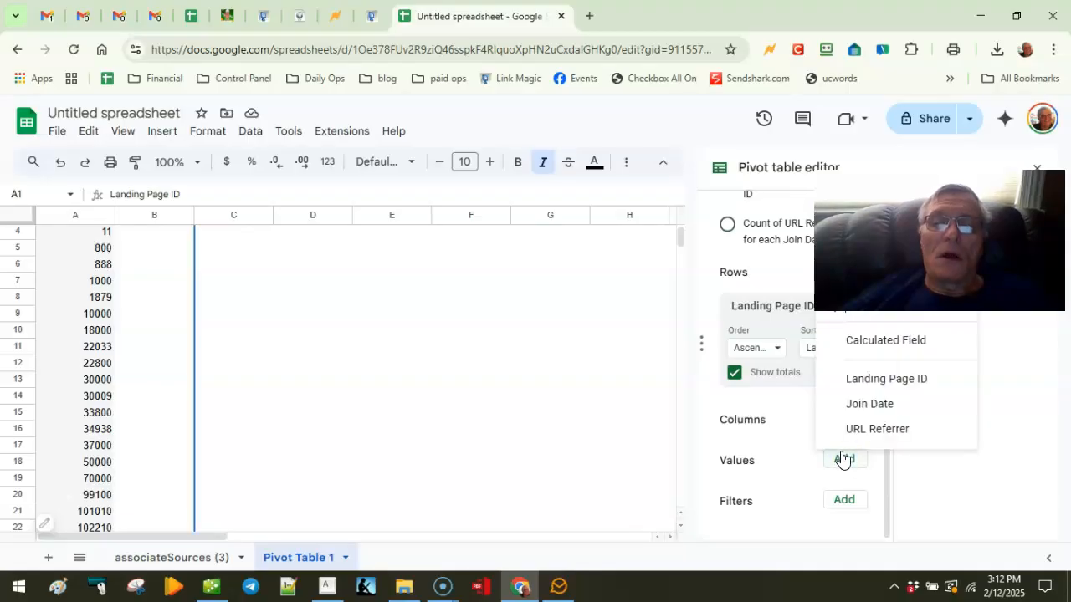
{"action": "left_click", "coordinate": [854, 345]}
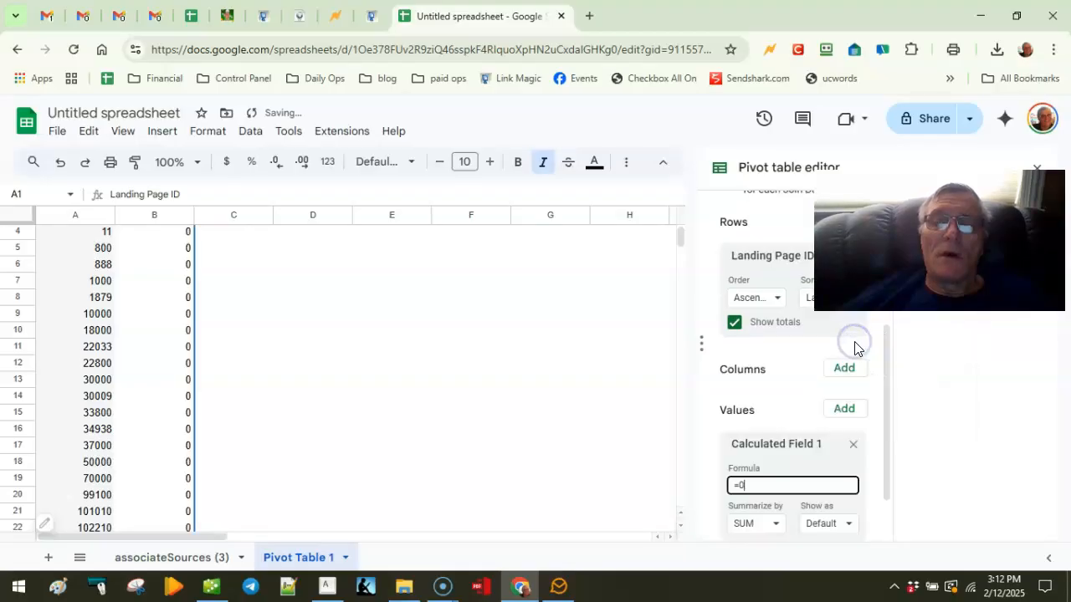
{"action": "left_click", "coordinate": [778, 526]}
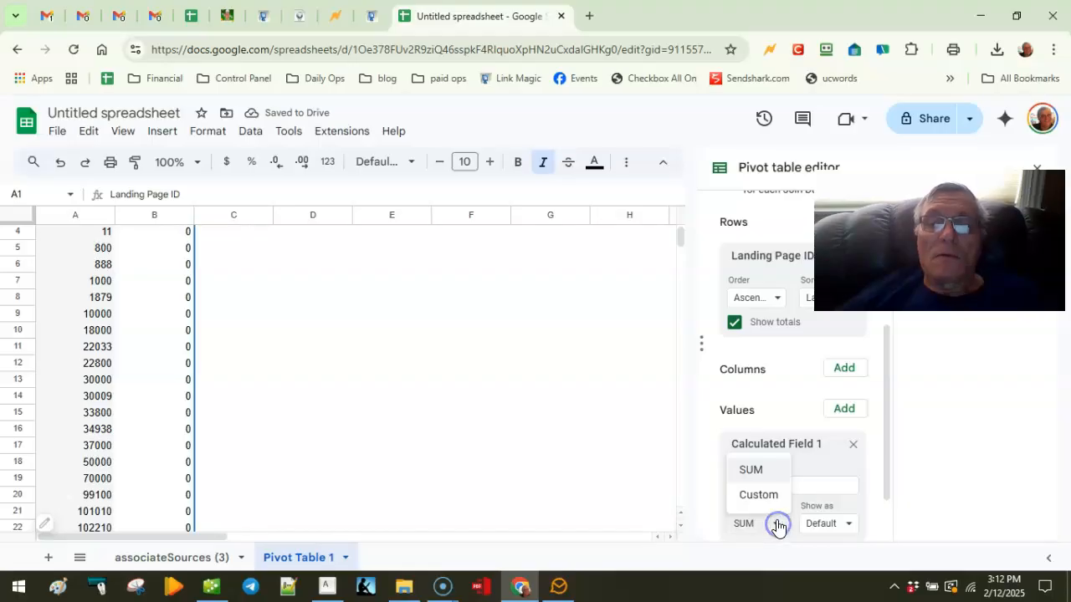
{"action": "left_click", "coordinate": [776, 525]}
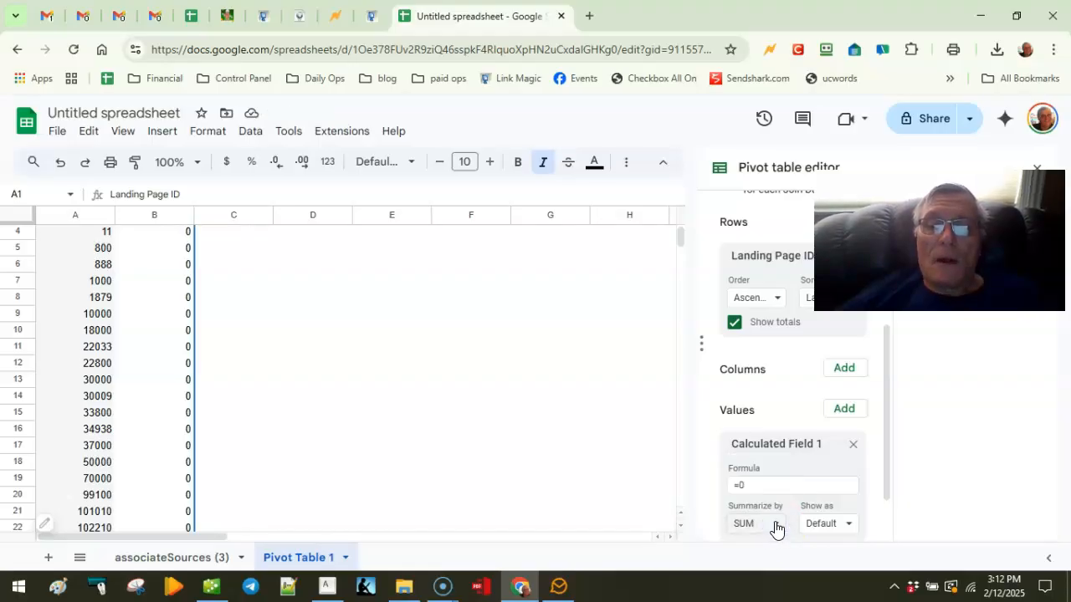
{"action": "left_click", "coordinate": [776, 526]}
{"action": "scroll", "coordinate": [662, 477], "scroll_direction": "down", "scroll_amount": 2}
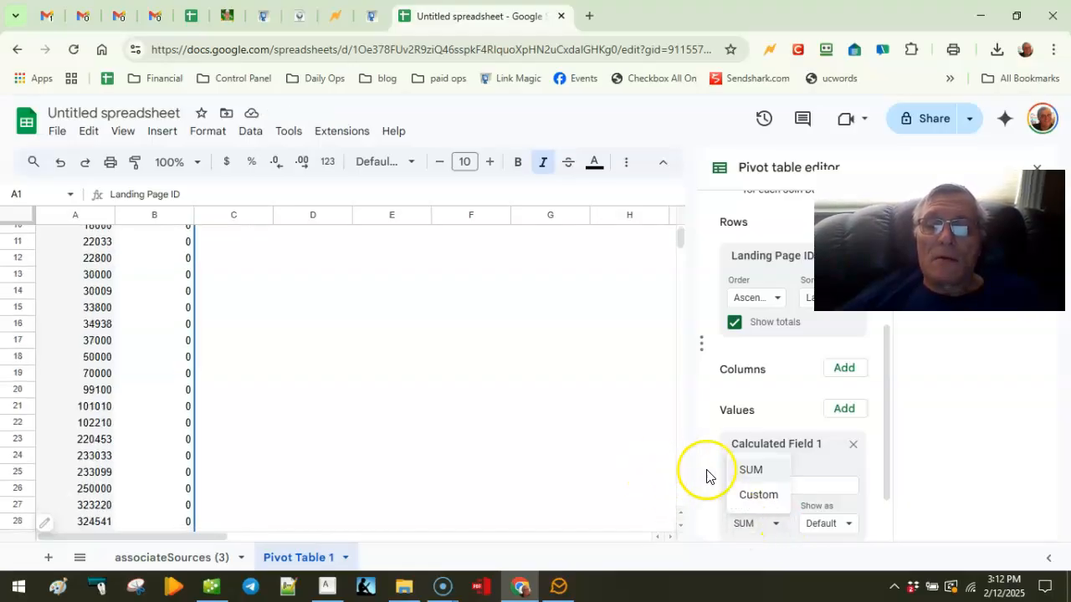
{"action": "left_click_drag", "start_coordinate": [886, 443], "coordinate": [887, 485]}
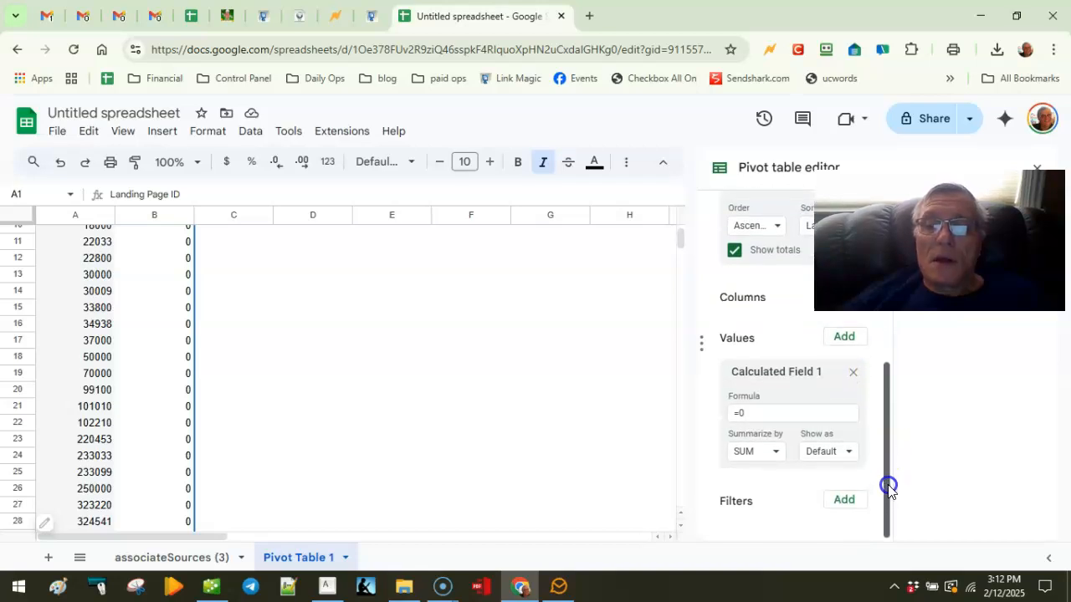
{"action": "left_click", "coordinate": [774, 454]}
{"action": "left_click", "coordinate": [765, 506]}
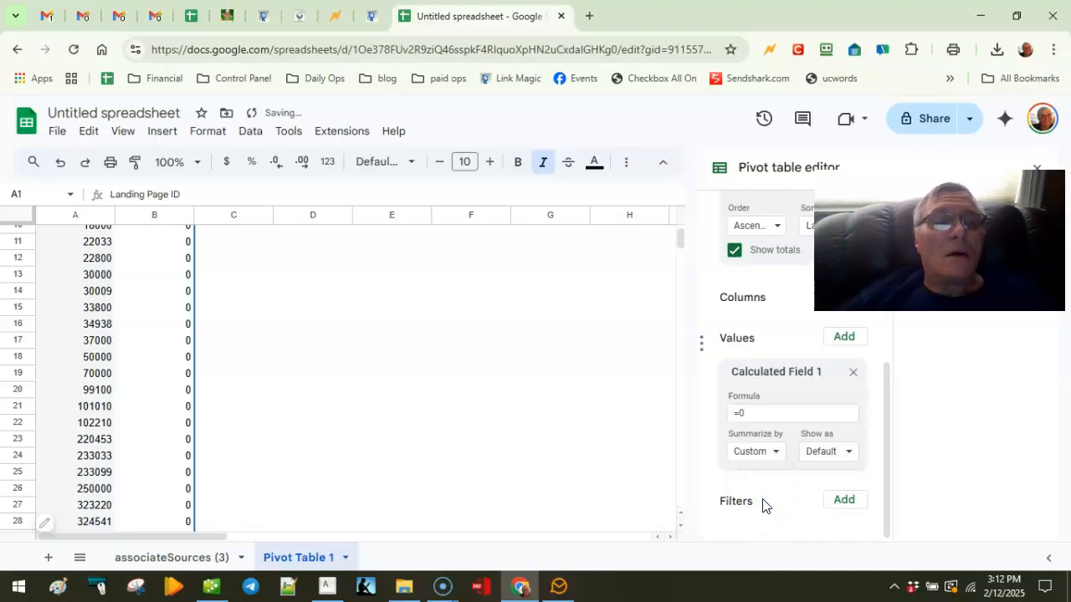
{"action": "left_click", "coordinate": [851, 452]}
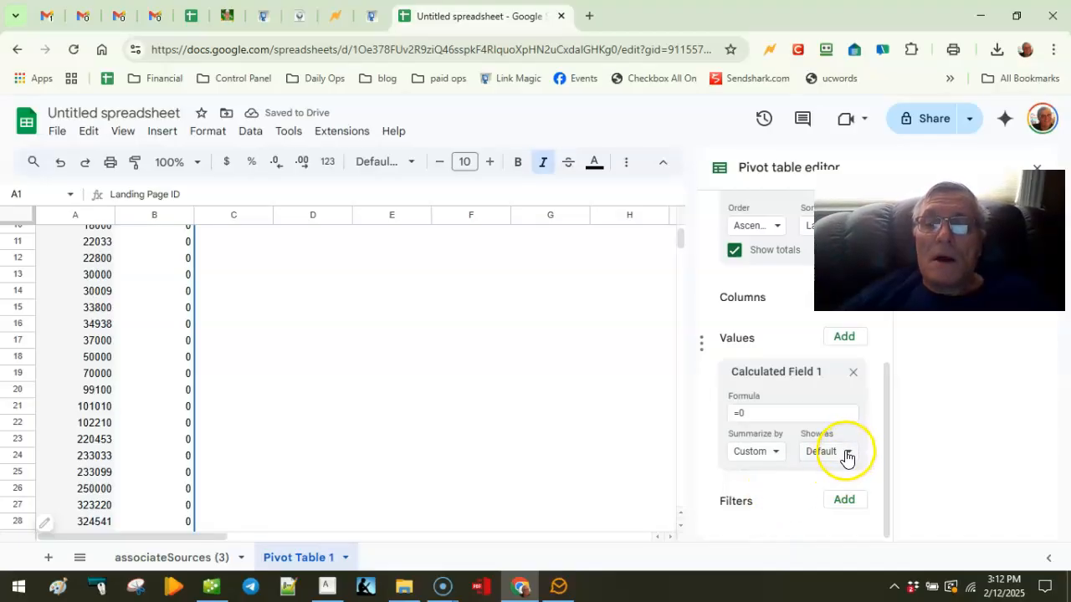
{"action": "left_click", "coordinate": [846, 455]}
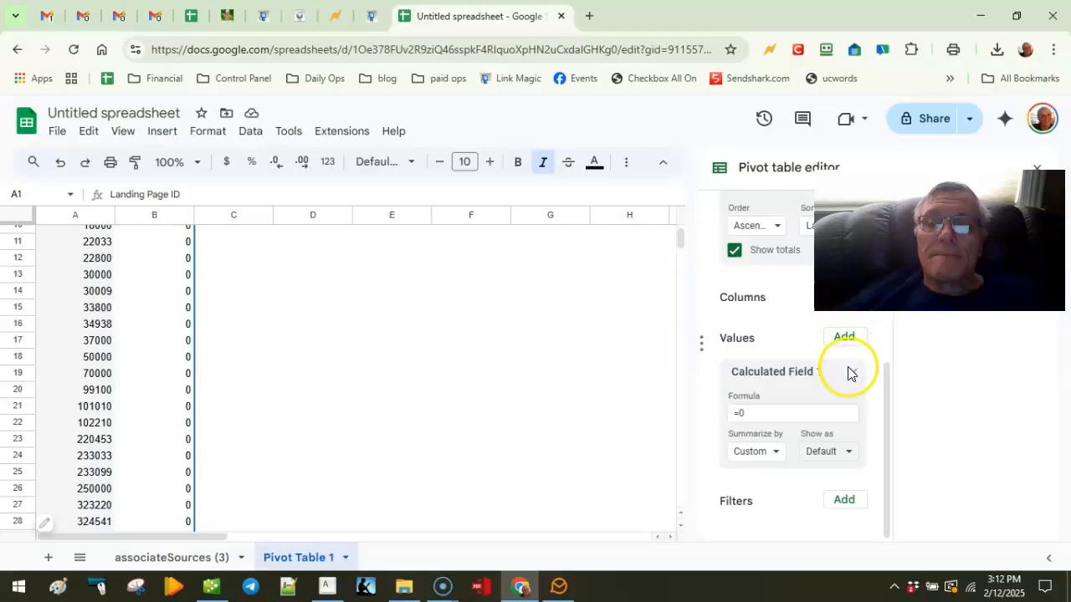
{"action": "left_click", "coordinate": [758, 407]}
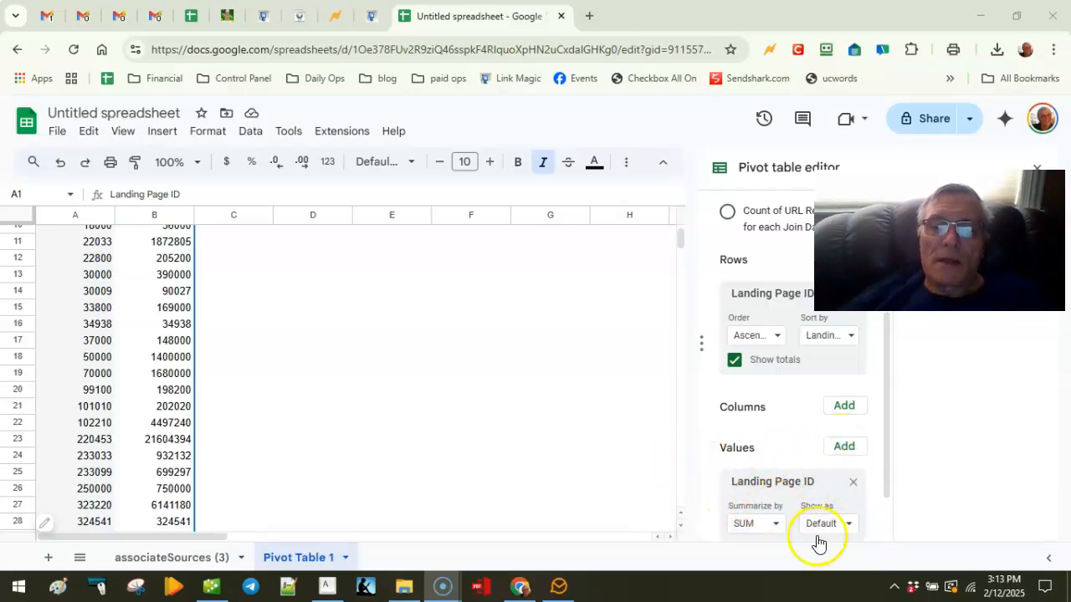
Step: Switch the Landing Page ID value's Summarize by to COUNT to tally signups per ID
{"action": "left_click", "coordinate": [773, 525]}
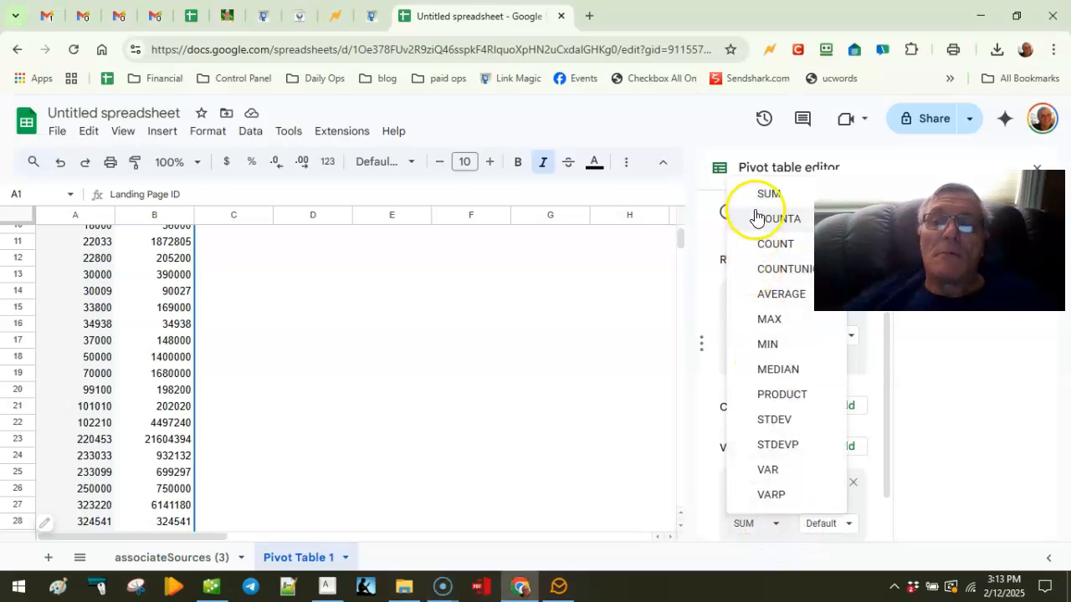
{"action": "left_click", "coordinate": [763, 244]}
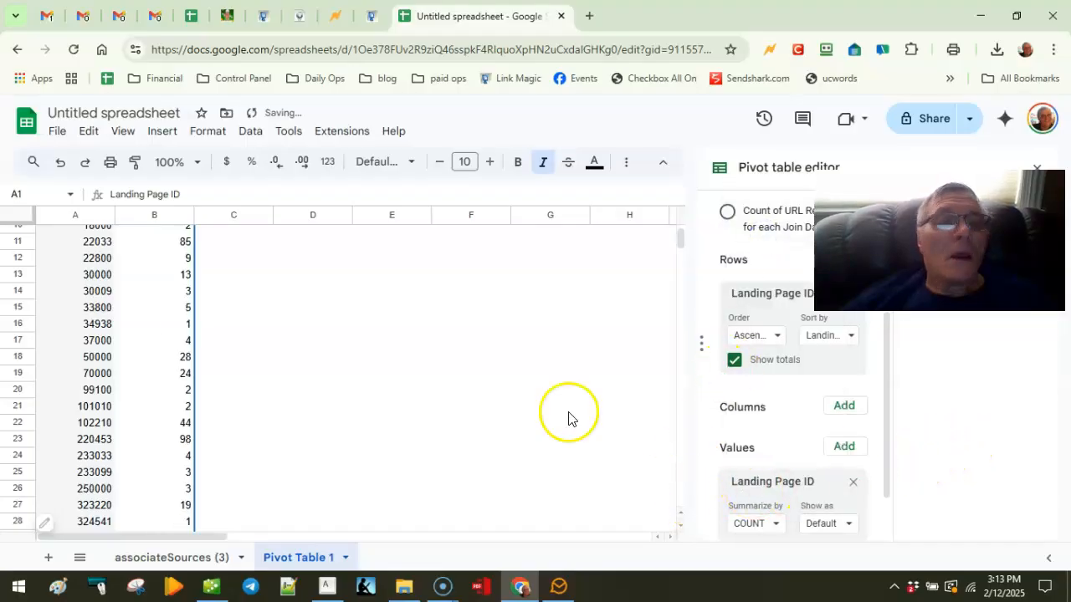
{"action": "left_click", "coordinate": [502, 405]}
{"action": "scroll", "coordinate": [360, 444], "scroll_direction": "up", "scroll_amount": 4}
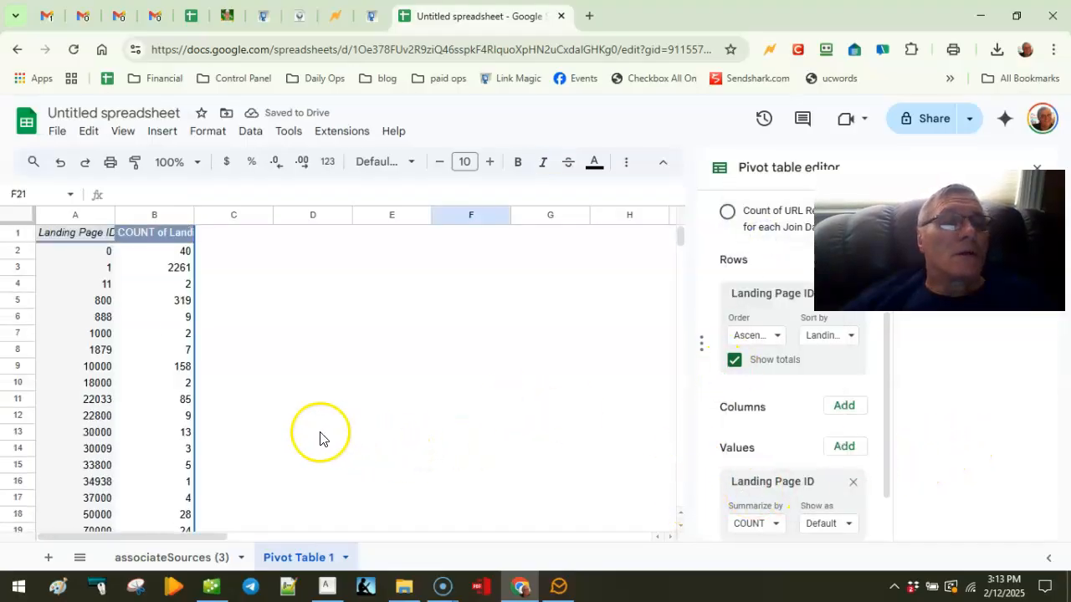
{"action": "left_click", "coordinate": [242, 284]}
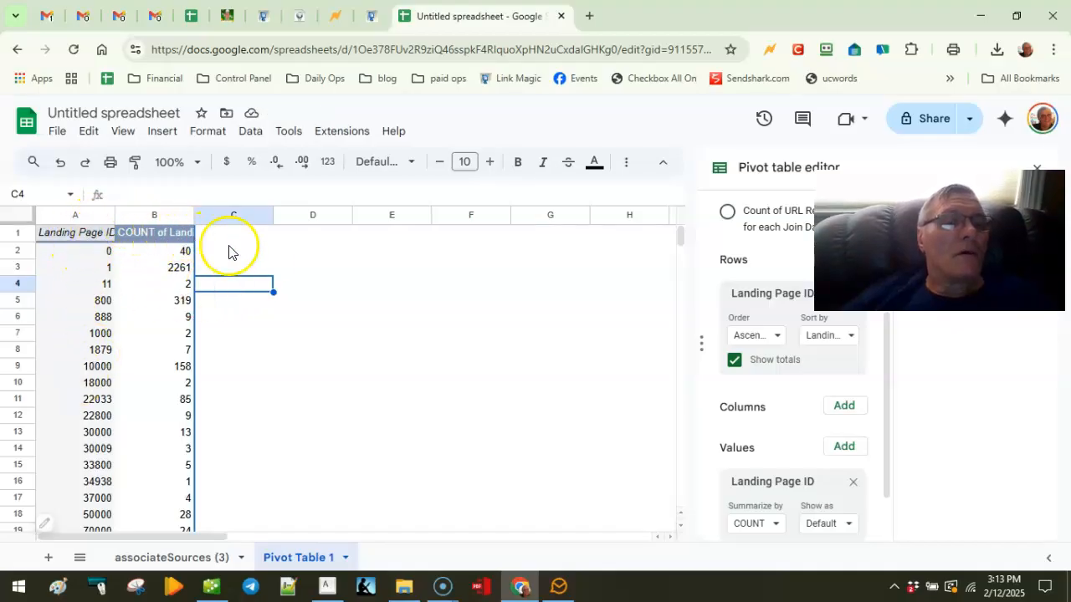
{"action": "scroll", "coordinate": [295, 366], "scroll_direction": "down", "scroll_amount": 11}
{"action": "left_click_drag", "start_coordinate": [312, 346], "coordinate": [295, 364]}
{"action": "scroll", "coordinate": [267, 411], "scroll_direction": "down", "scroll_amount": 2}
{"action": "left_click", "coordinate": [267, 411]}
{"action": "scroll", "coordinate": [266, 411], "scroll_direction": "up", "scroll_amount": 10}
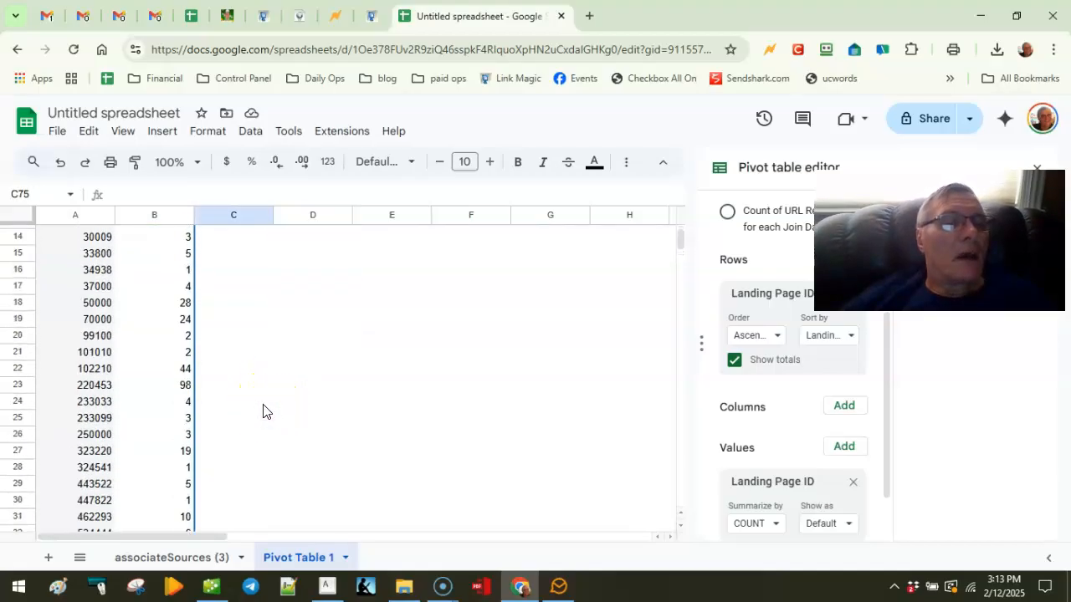
{"action": "scroll", "coordinate": [264, 410], "scroll_direction": "up", "scroll_amount": 4}
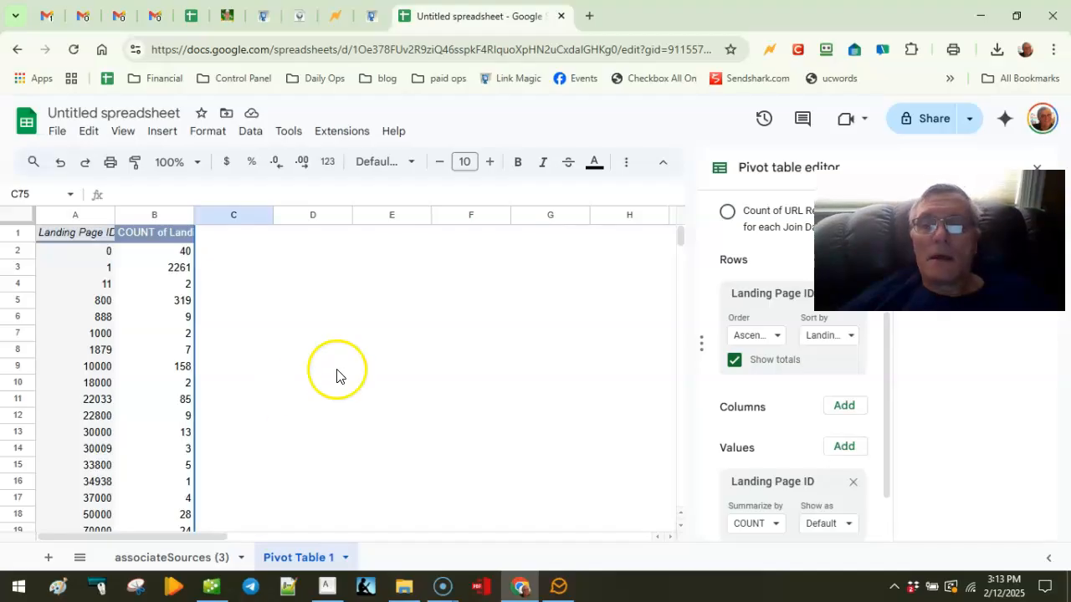
{"action": "left_click", "coordinate": [850, 527]}
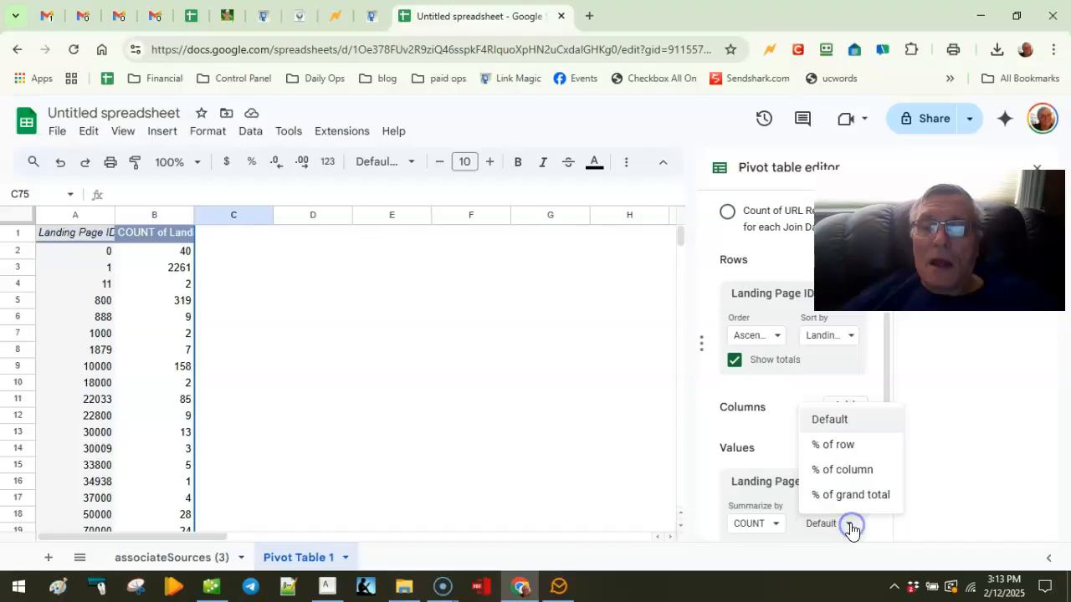
{"action": "left_click", "coordinate": [851, 529]}
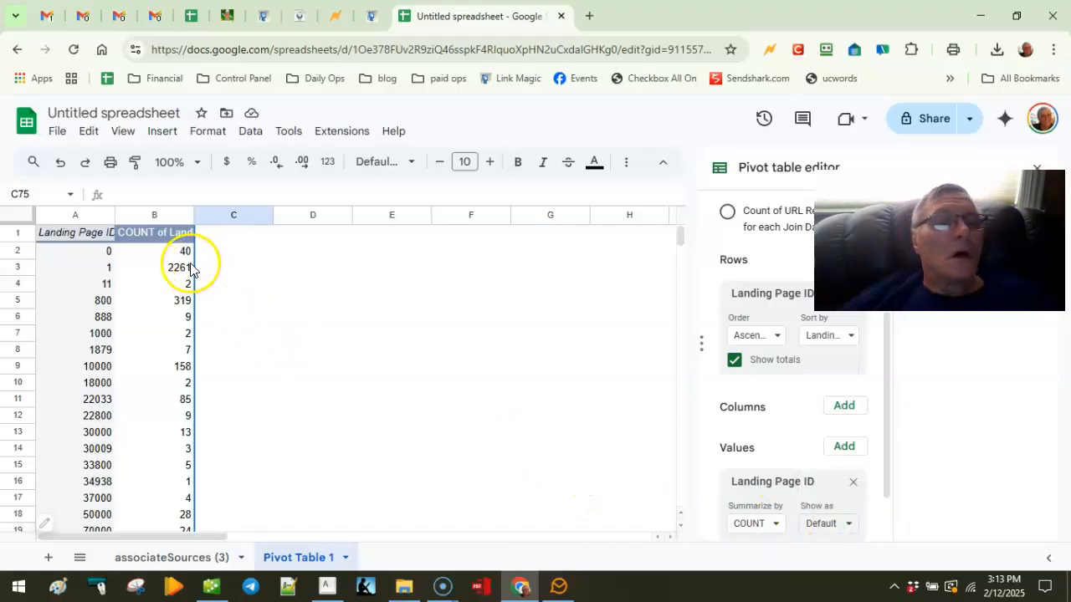
{"action": "left_click", "coordinate": [60, 253]}
{"action": "left_click_drag", "start_coordinate": [59, 253], "coordinate": [170, 303]}
{"action": "scroll", "coordinate": [243, 376], "scroll_direction": "down", "scroll_amount": 14}
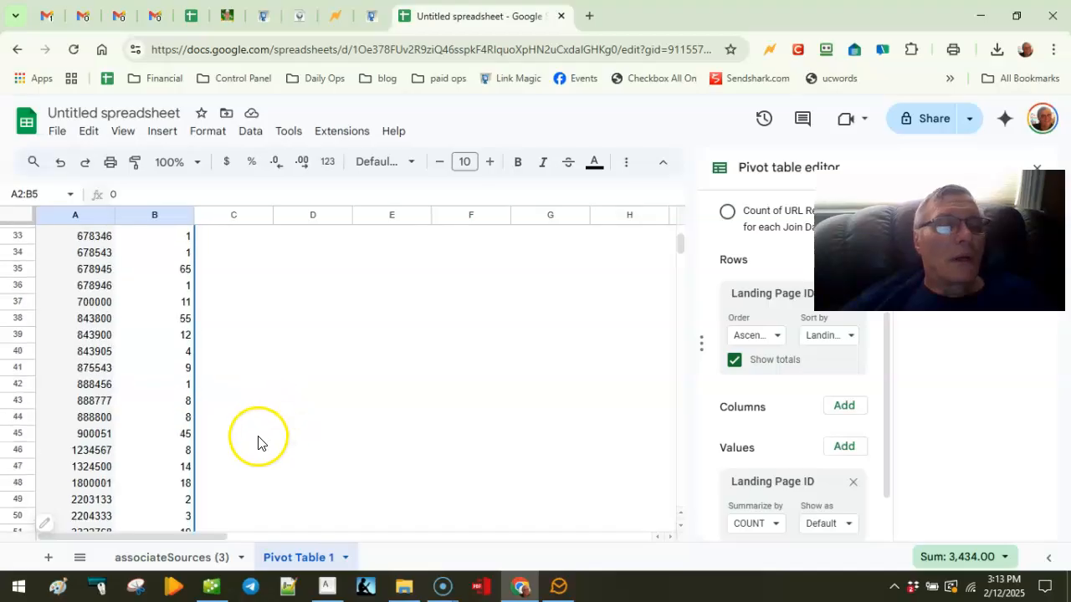
Step: Select and copy the landing page IDs and counts in A2:B77, above the Grand Total
{"action": "right_click", "coordinate": [250, 483]}
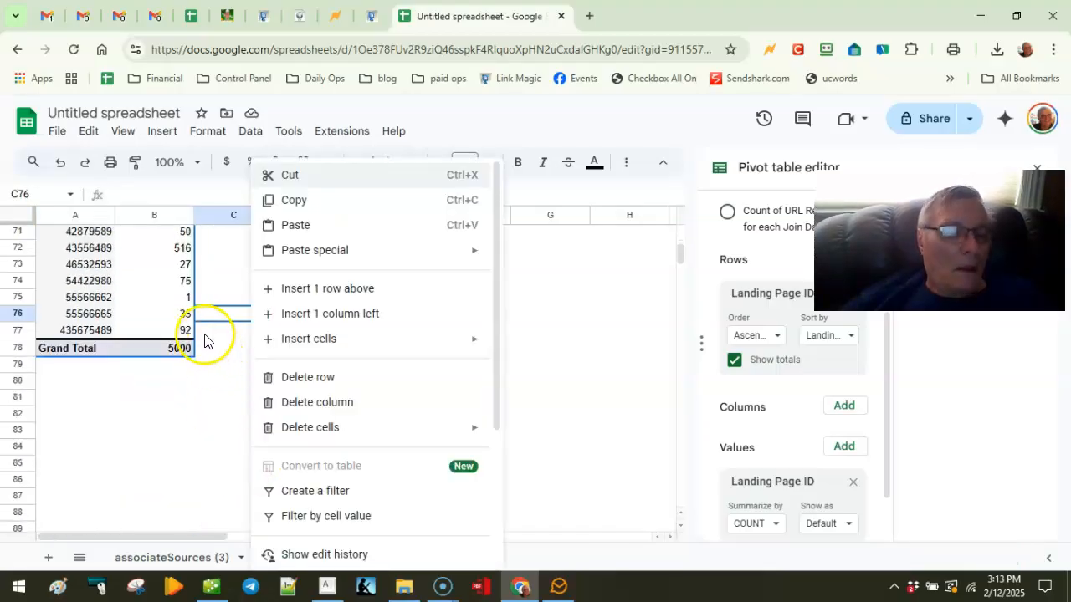
{"action": "left_click", "coordinate": [172, 331], "text": "shift"}
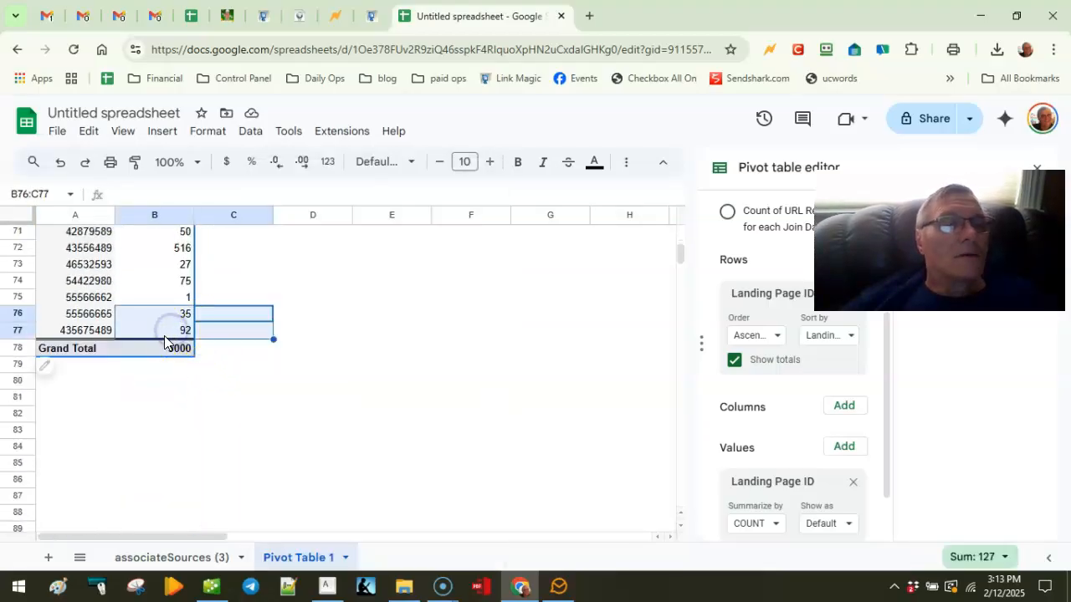
{"action": "left_click", "coordinate": [178, 333]}
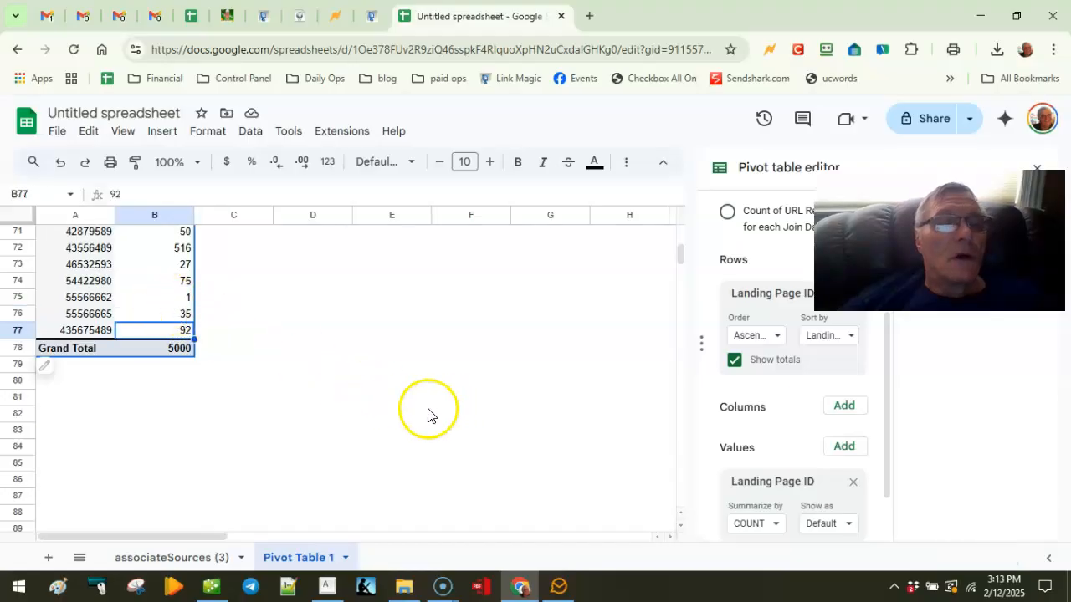
{"action": "scroll", "coordinate": [341, 424], "scroll_direction": "up", "scroll_amount": 9}
{"action": "scroll", "coordinate": [330, 425], "scroll_direction": "up", "scroll_amount": 5}
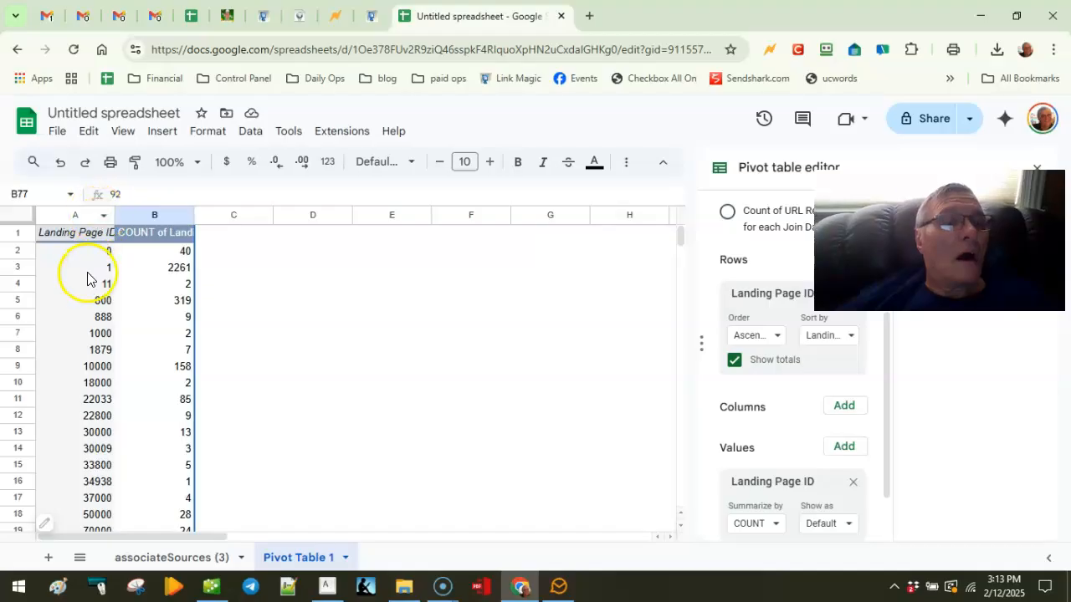
{"action": "left_click", "coordinate": [91, 255], "text": "shift"}
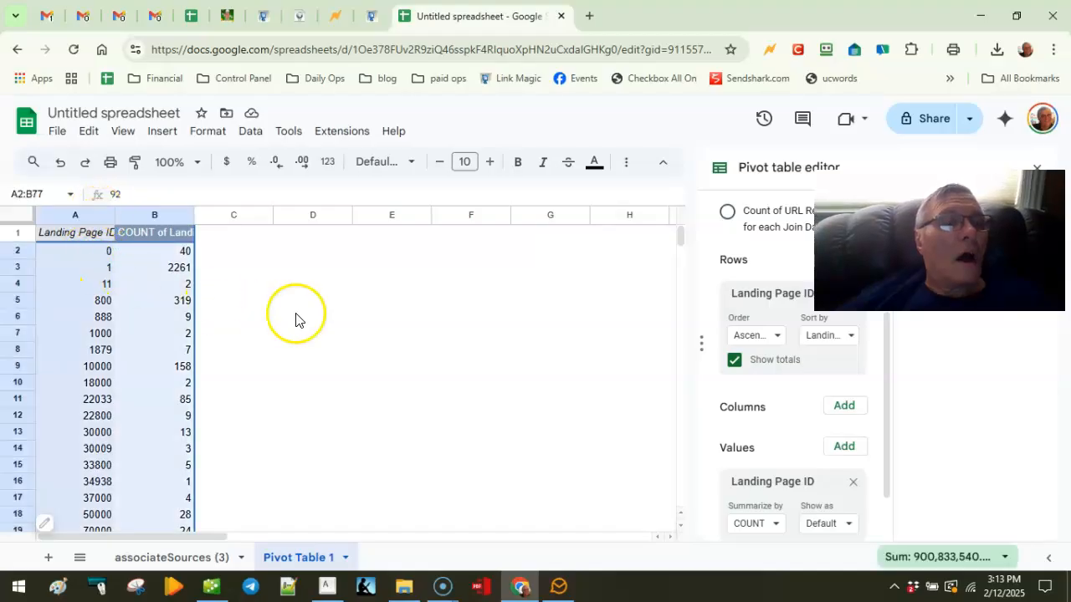
{"action": "left_click", "coordinate": [324, 259]}
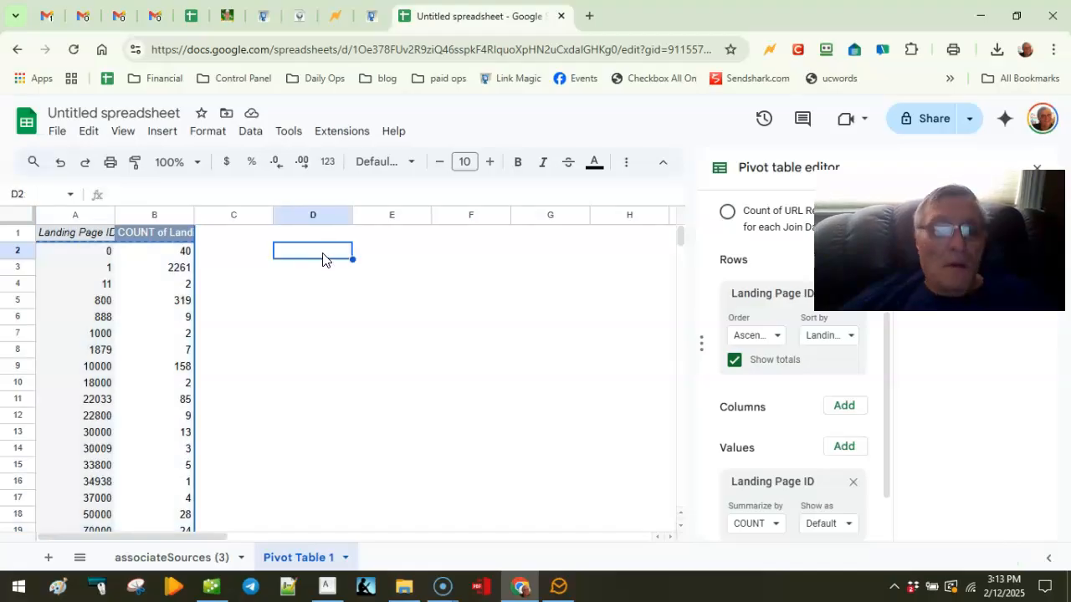
{"action": "double_click", "coordinate": [324, 253]}
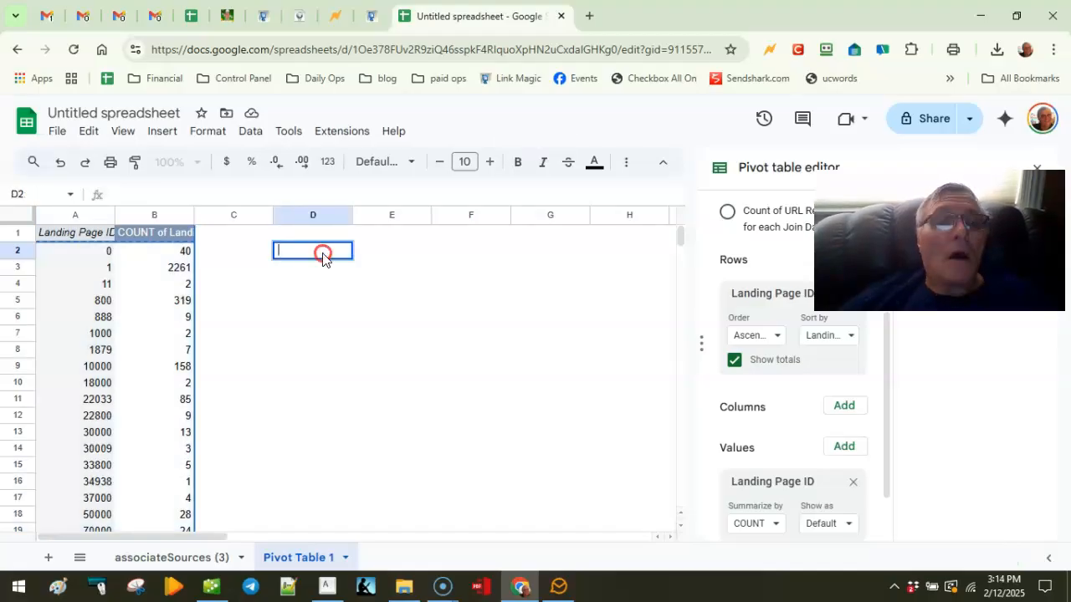
{"action": "right_click", "coordinate": [322, 253]}
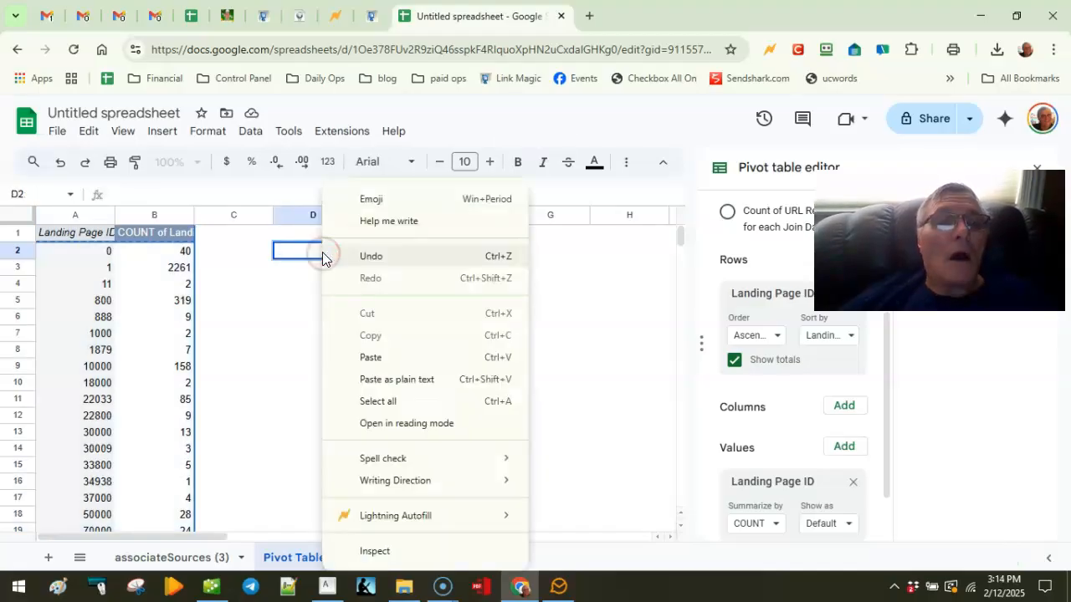
{"action": "left_click", "coordinate": [384, 382]}
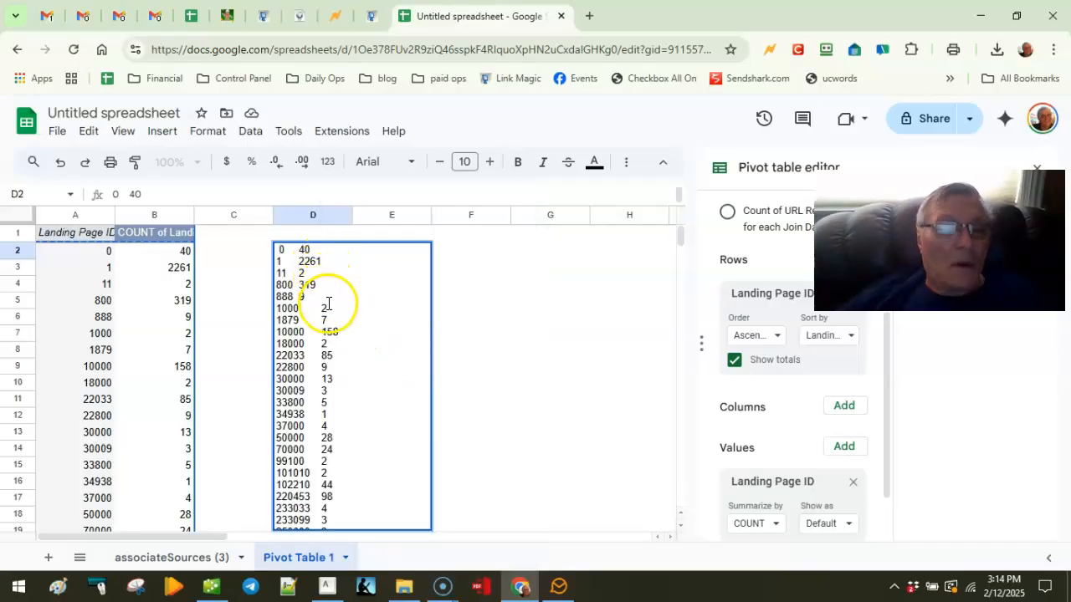
{"action": "key", "text": "ctrl+z"}
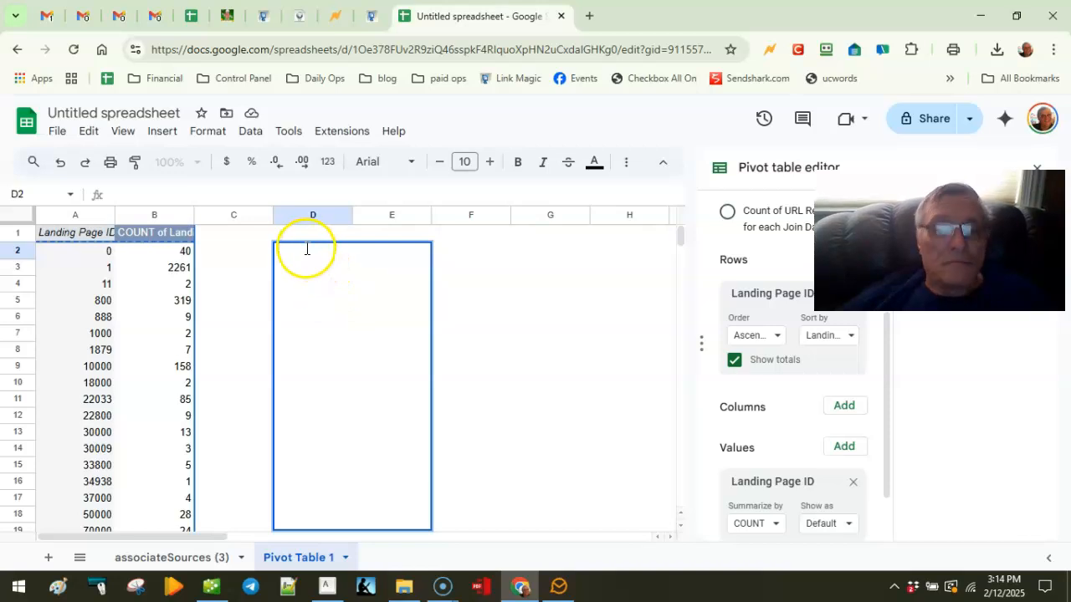
{"action": "left_click", "coordinate": [470, 285]}
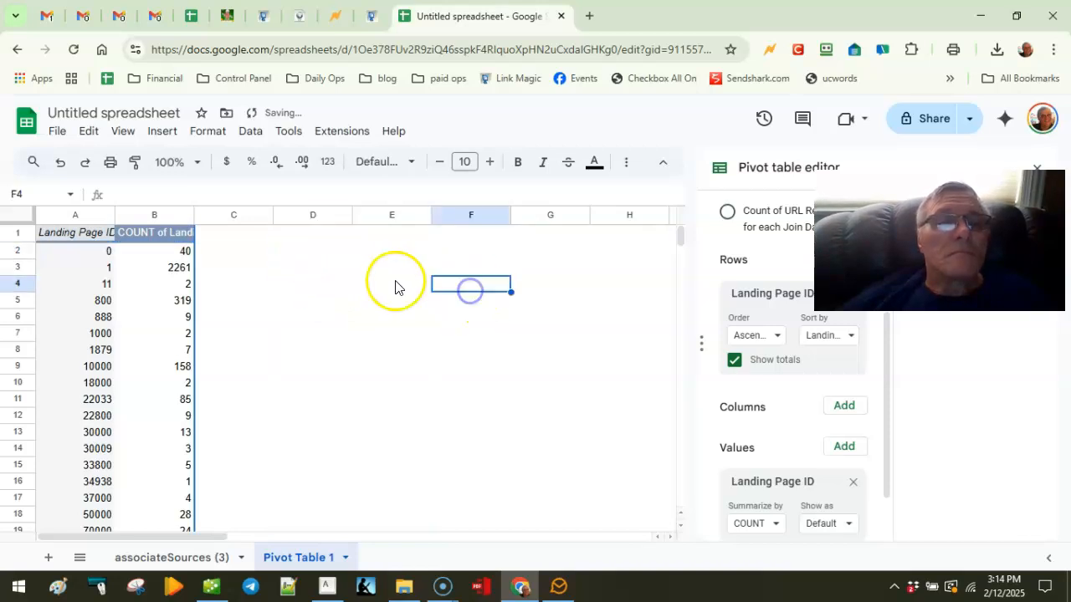
{"action": "left_click", "coordinate": [318, 255]}
{"action": "double_click", "coordinate": [318, 254]}
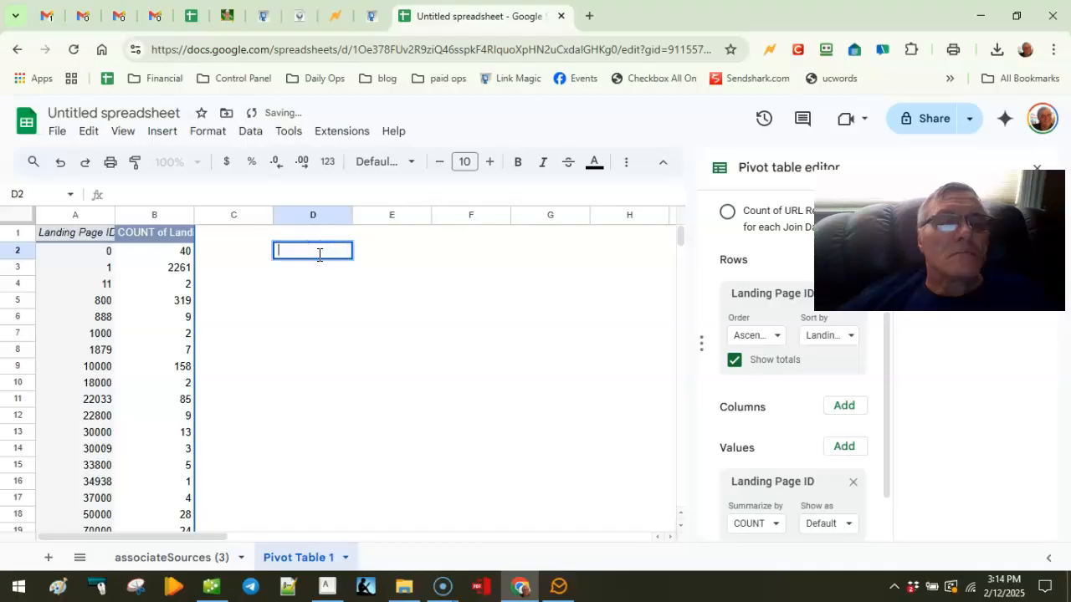
{"action": "right_click", "coordinate": [319, 253]}
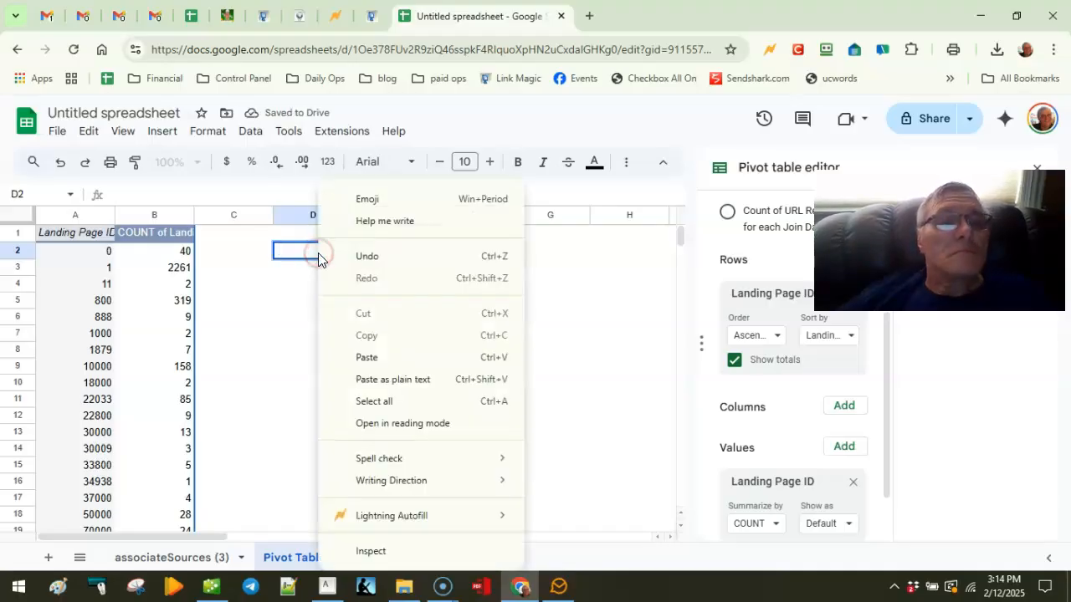
{"action": "left_click", "coordinate": [386, 378]}
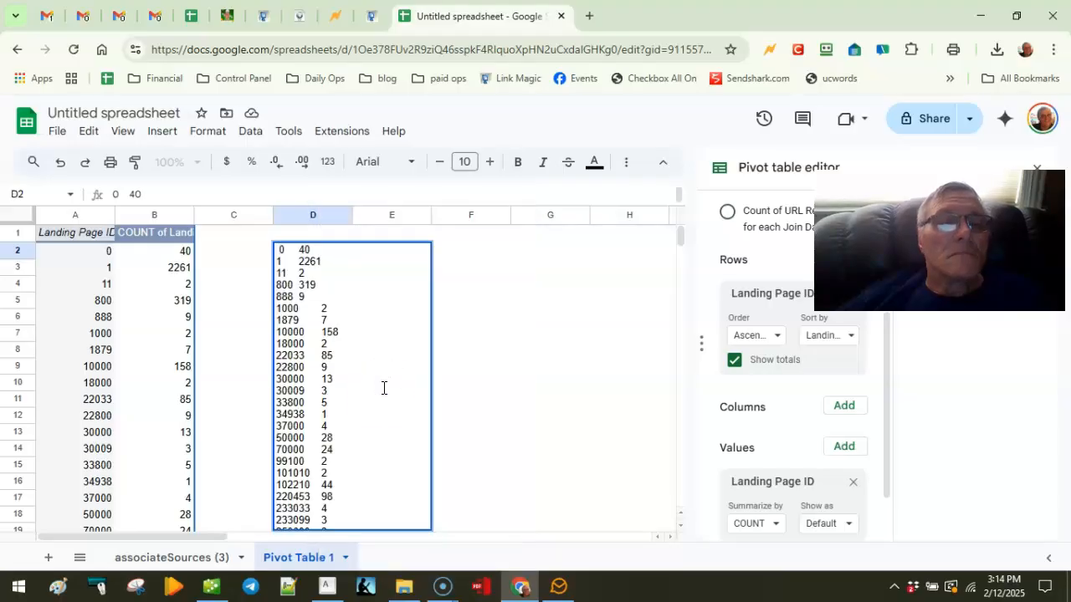
{"action": "left_click", "coordinate": [380, 396]}
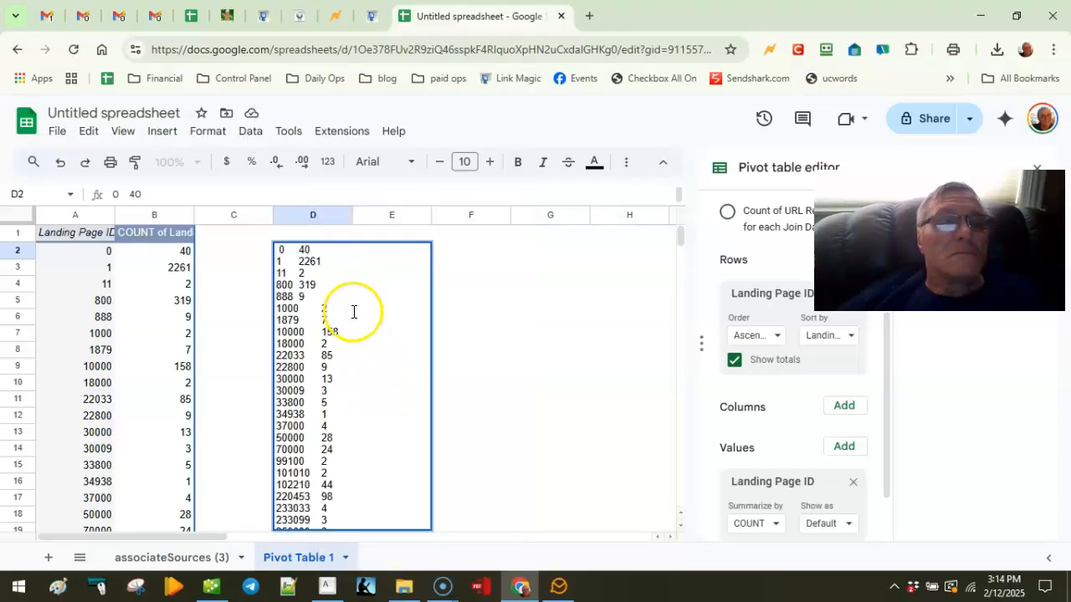
{"action": "left_click", "coordinate": [437, 263]}
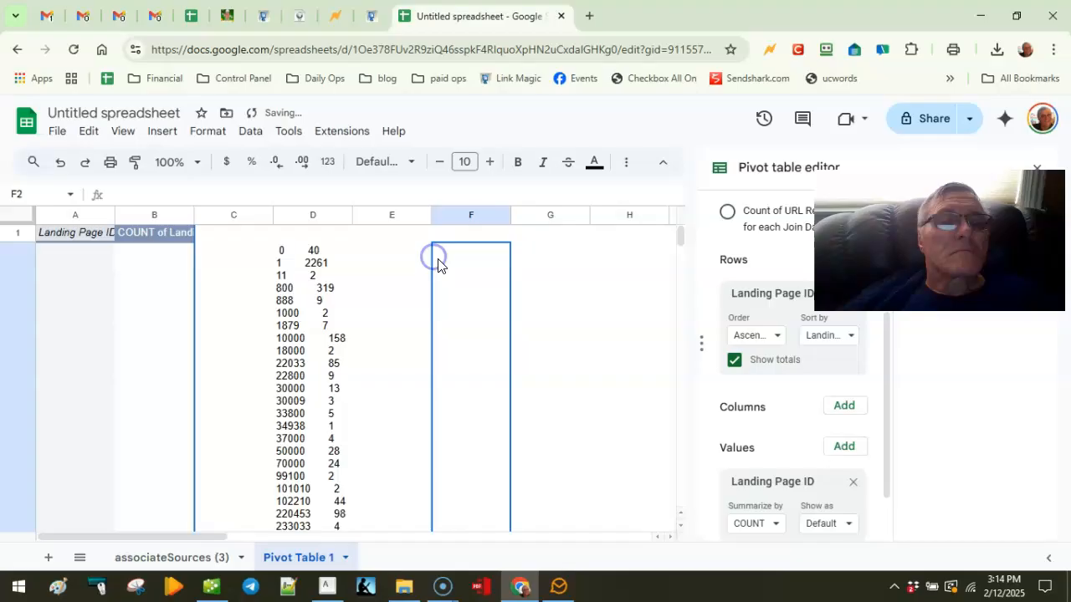
{"action": "left_click", "coordinate": [289, 287]}
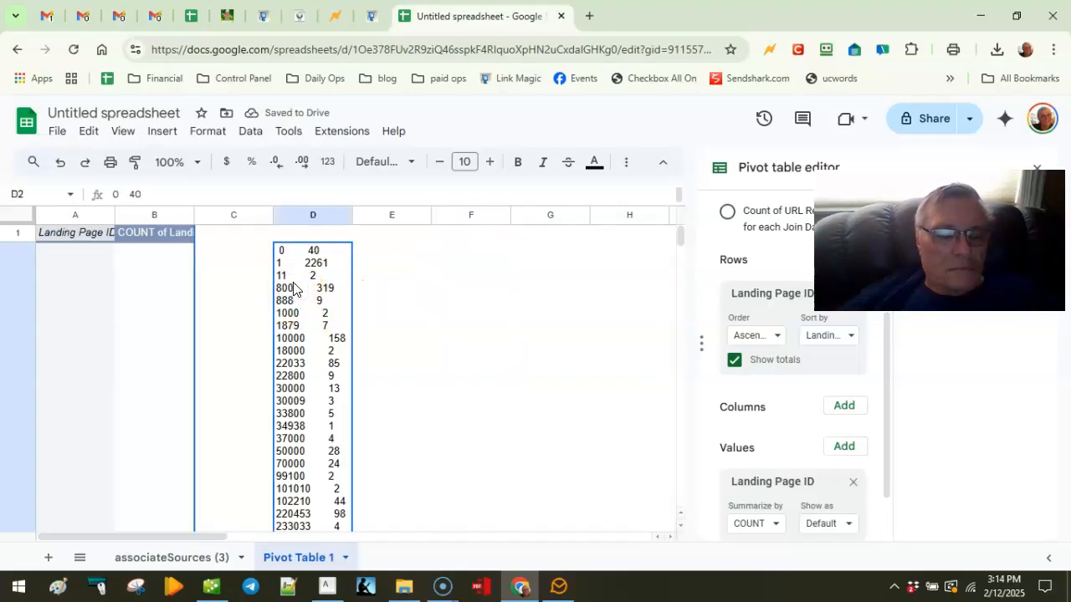
{"action": "key", "text": "Delete"}
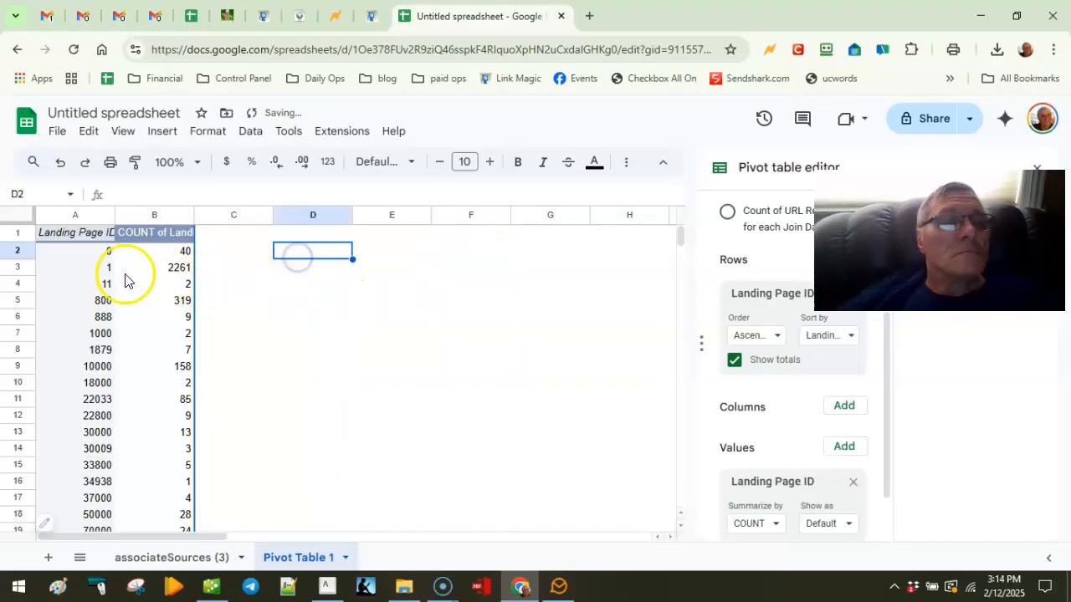
{"action": "left_click", "coordinate": [102, 253]}
{"action": "left_click", "coordinate": [132, 228]}
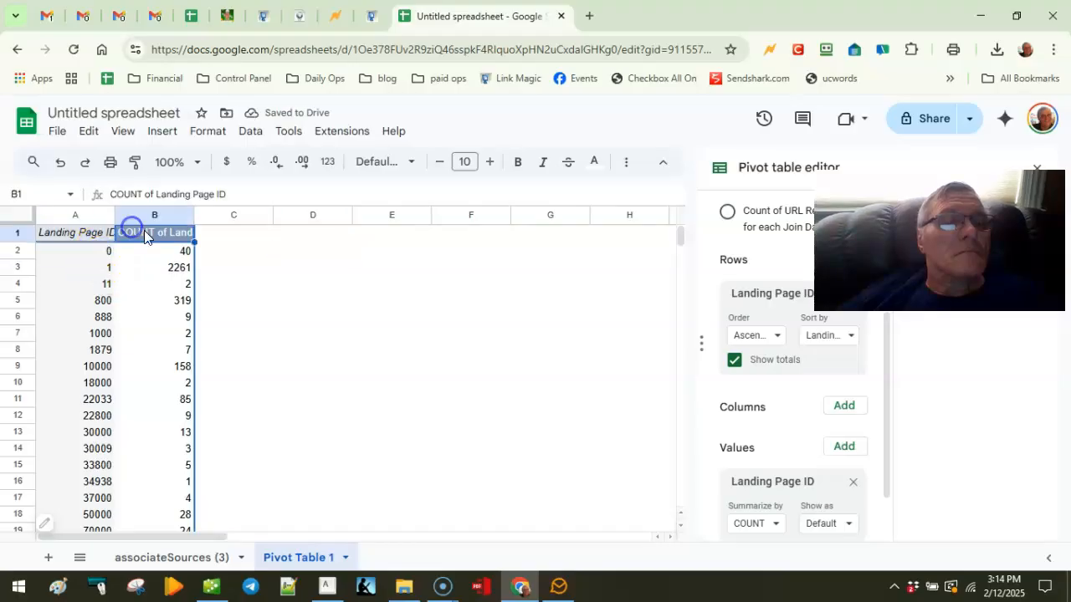
{"action": "double_click", "coordinate": [159, 235]}
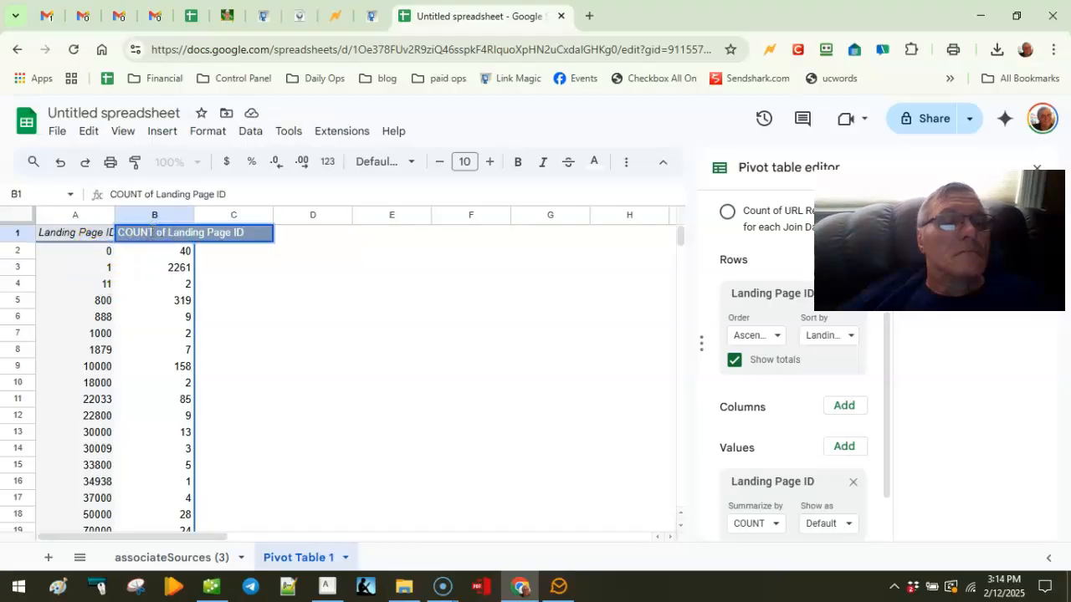
{"action": "left_click", "coordinate": [287, 285]}
{"action": "left_click", "coordinate": [170, 237]}
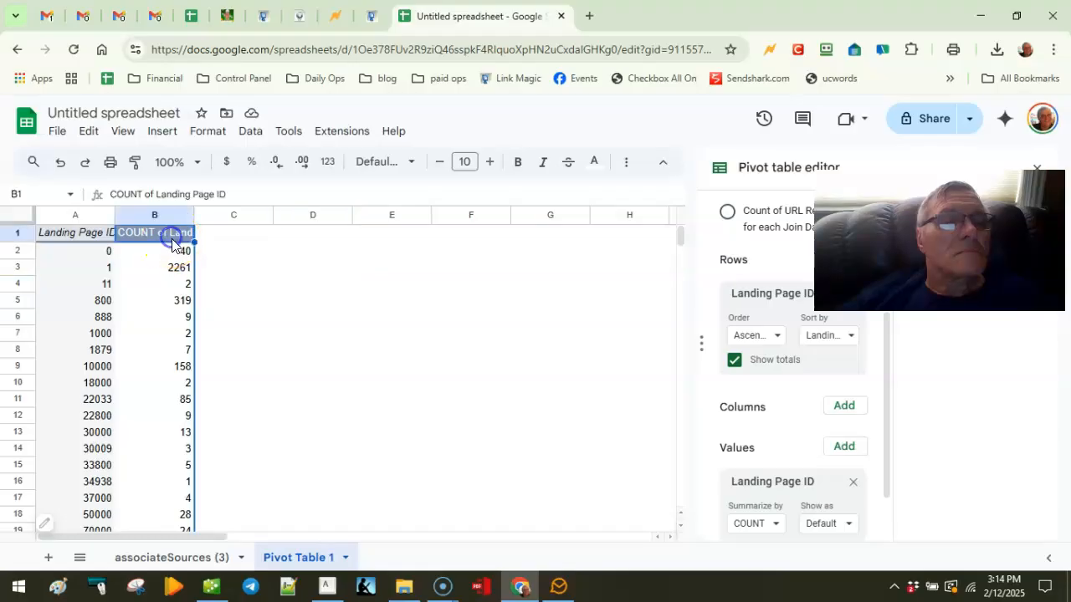
{"action": "left_click", "coordinate": [169, 251]}
{"action": "left_click_drag", "start_coordinate": [100, 251], "coordinate": [166, 360]}
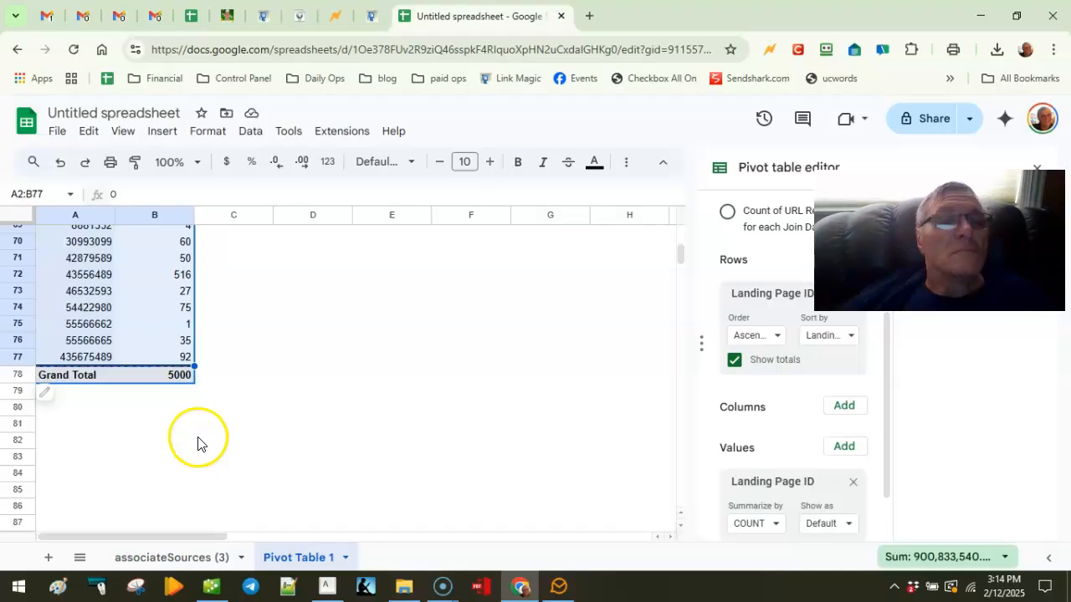
{"action": "scroll", "coordinate": [394, 435], "scroll_direction": "up", "scroll_amount": 3}
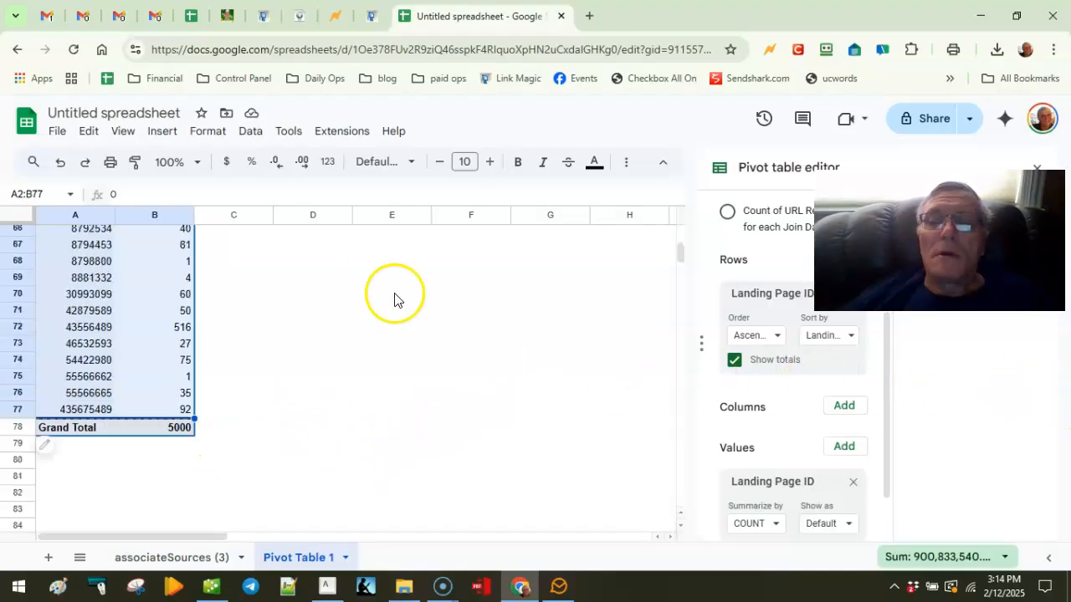
{"action": "scroll", "coordinate": [368, 307], "scroll_direction": "up", "scroll_amount": 2}
{"action": "scroll", "coordinate": [353, 312], "scroll_direction": "up", "scroll_amount": 13}
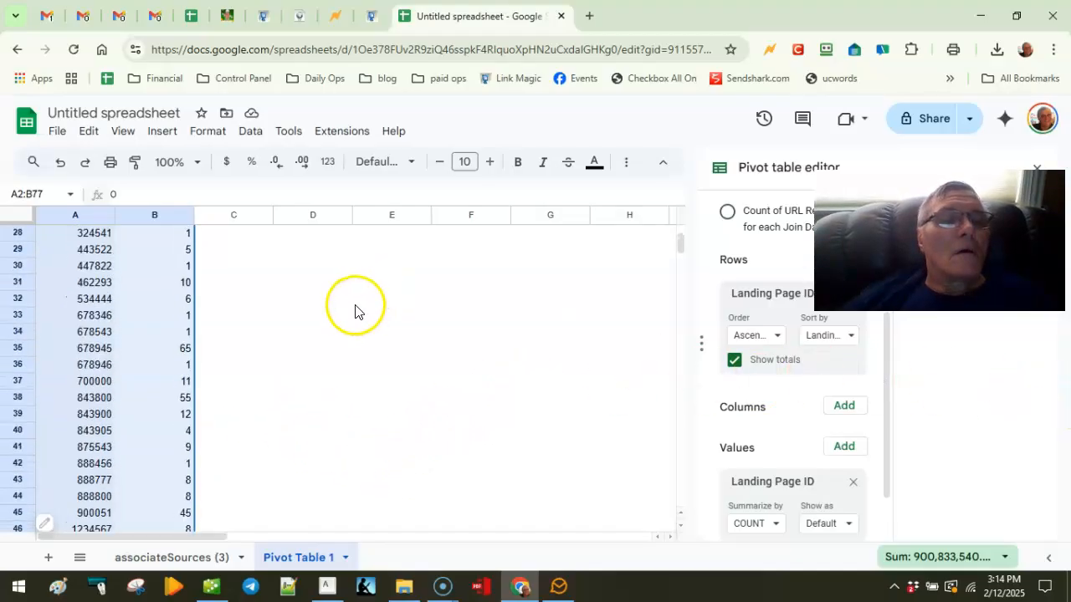
{"action": "scroll", "coordinate": [355, 311], "scroll_direction": "up", "scroll_amount": 5}
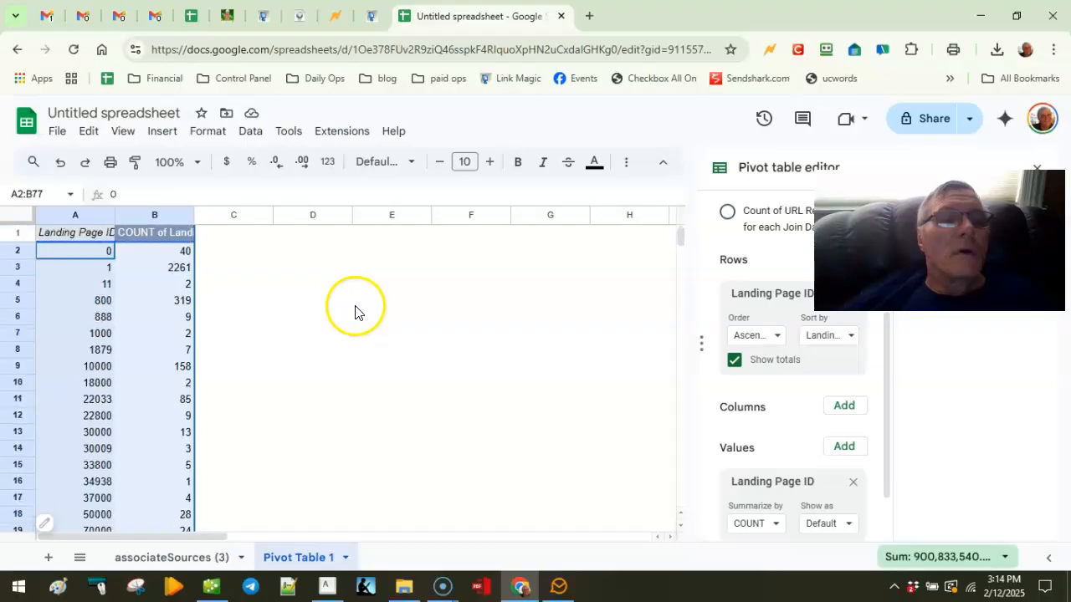
{"action": "left_click", "coordinate": [299, 232]}
{"action": "left_click", "coordinate": [318, 255]}
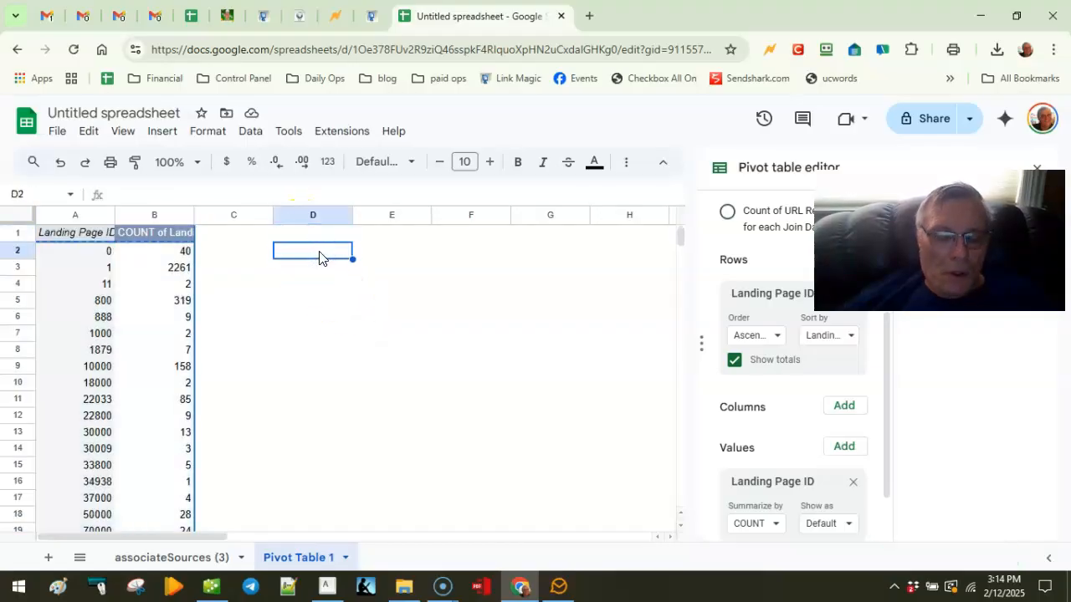
Step: Paste the pivot rows into D2 as values only
{"action": "right_click", "coordinate": [319, 256]}
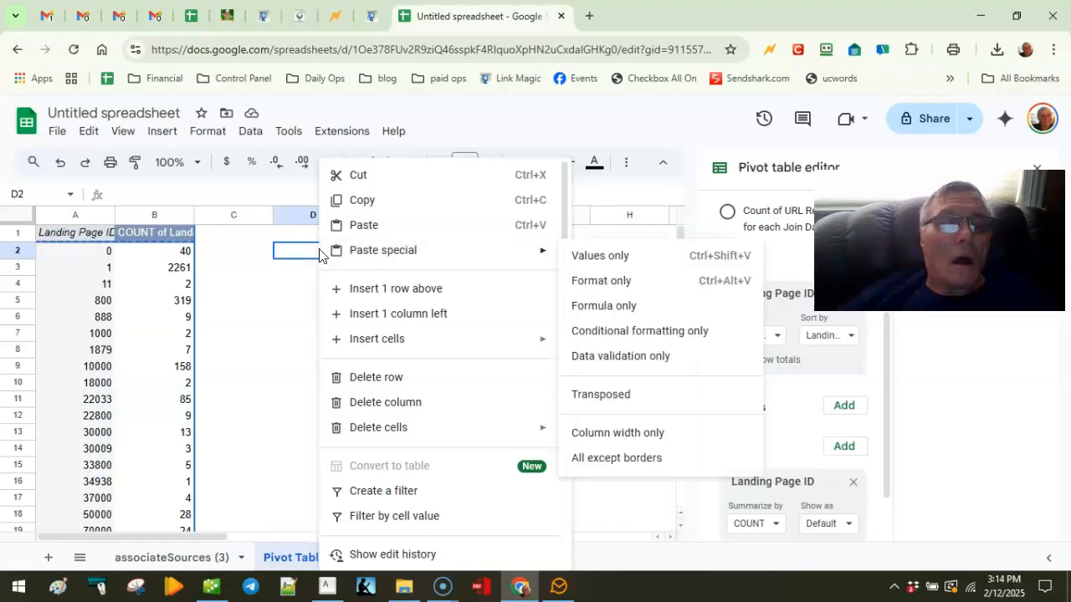
{"action": "left_click", "coordinate": [395, 255]}
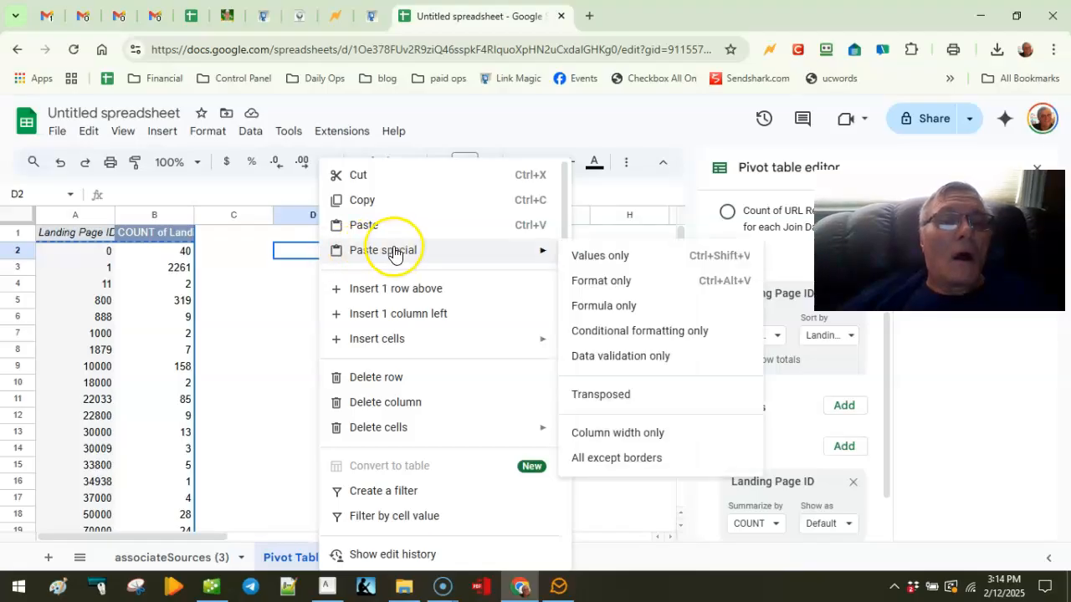
{"action": "left_click", "coordinate": [588, 258]}
{"action": "left_click_drag", "start_coordinate": [544, 266], "coordinate": [517, 282]}
{"action": "left_click", "coordinate": [347, 255]}
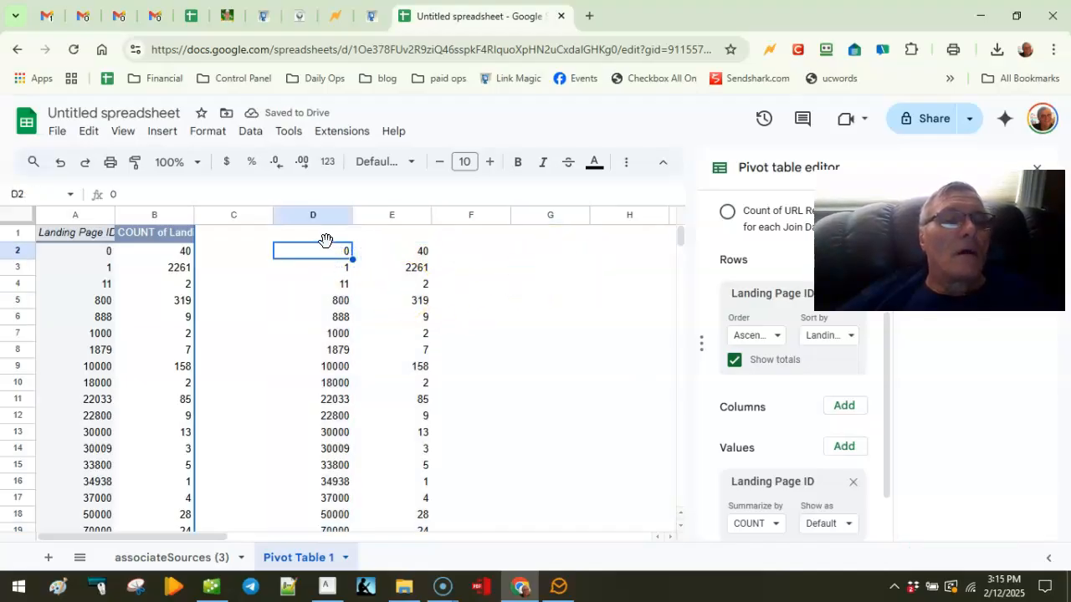
Step: Copy the pivot's two header cells into D1, then undo the broken paste
{"action": "left_click_drag", "start_coordinate": [92, 232], "coordinate": [131, 239]}
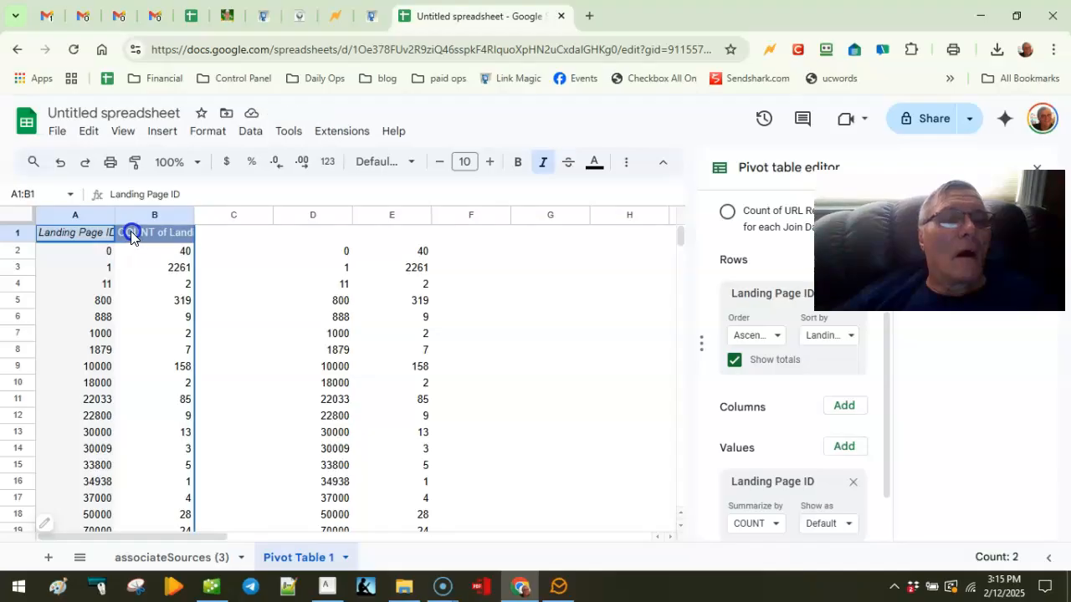
{"action": "left_click", "coordinate": [318, 239]}
{"action": "type", "text": "#REF!"}
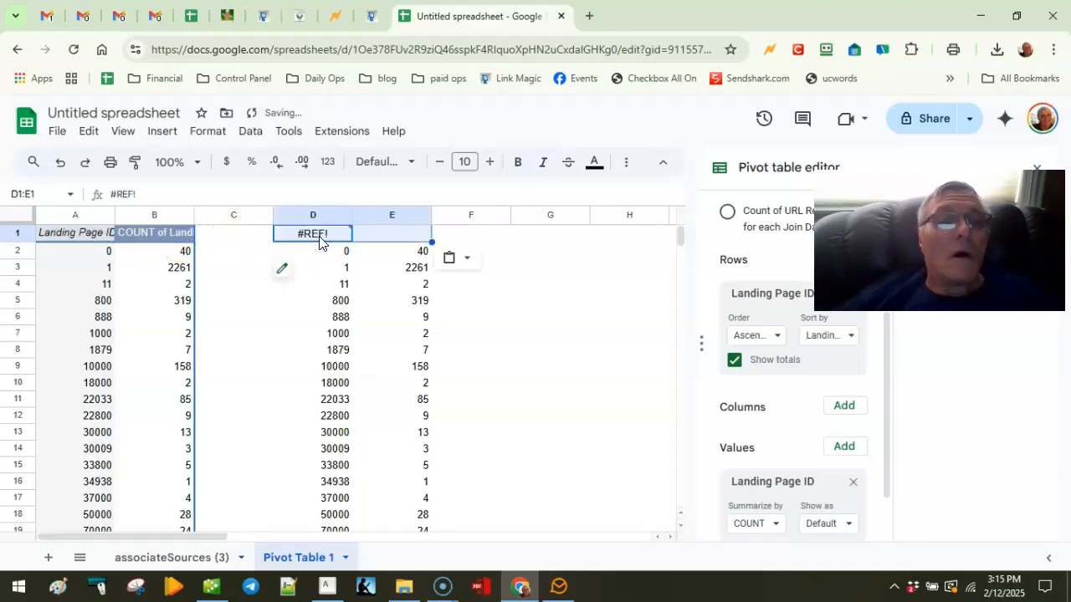
{"action": "key", "text": "ctrl+z"}
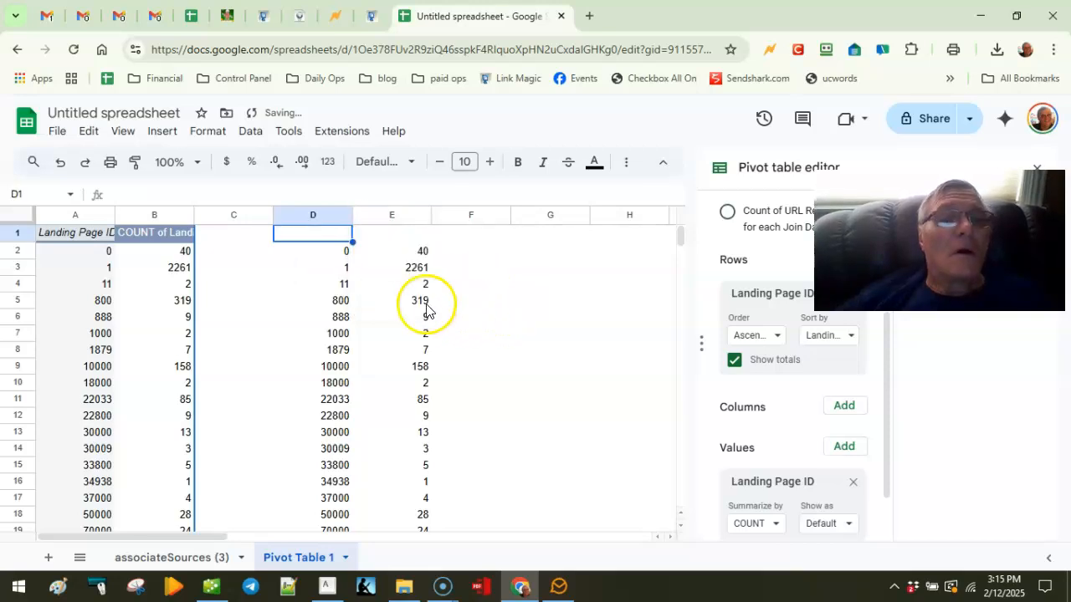
Step: Paste the pivot table as values only at D2, headers included, and select D2:E2
{"action": "left_click", "coordinate": [325, 251]}
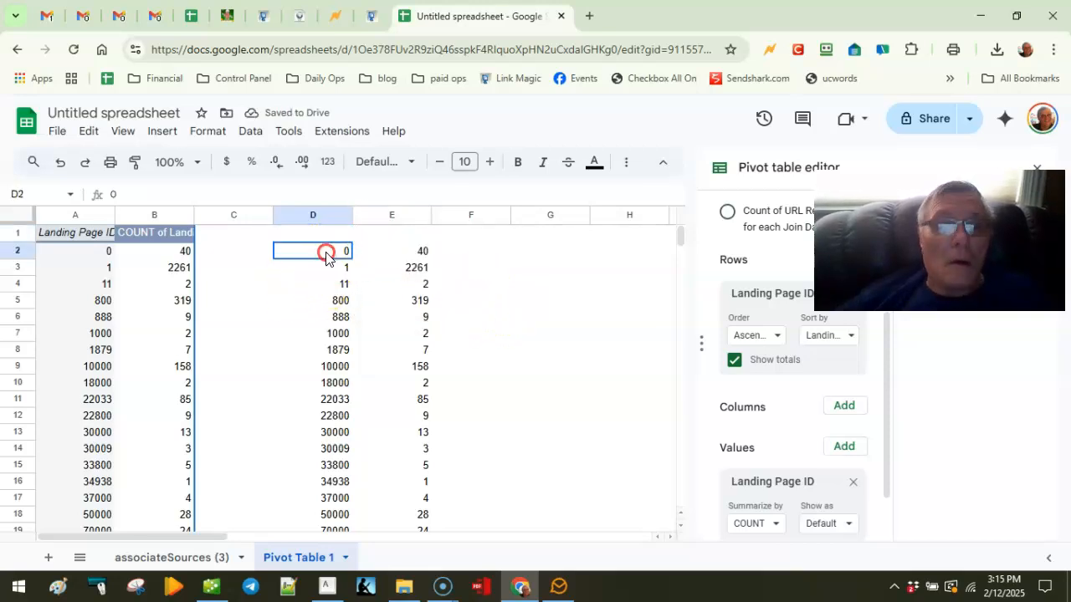
{"action": "right_click", "coordinate": [326, 251]}
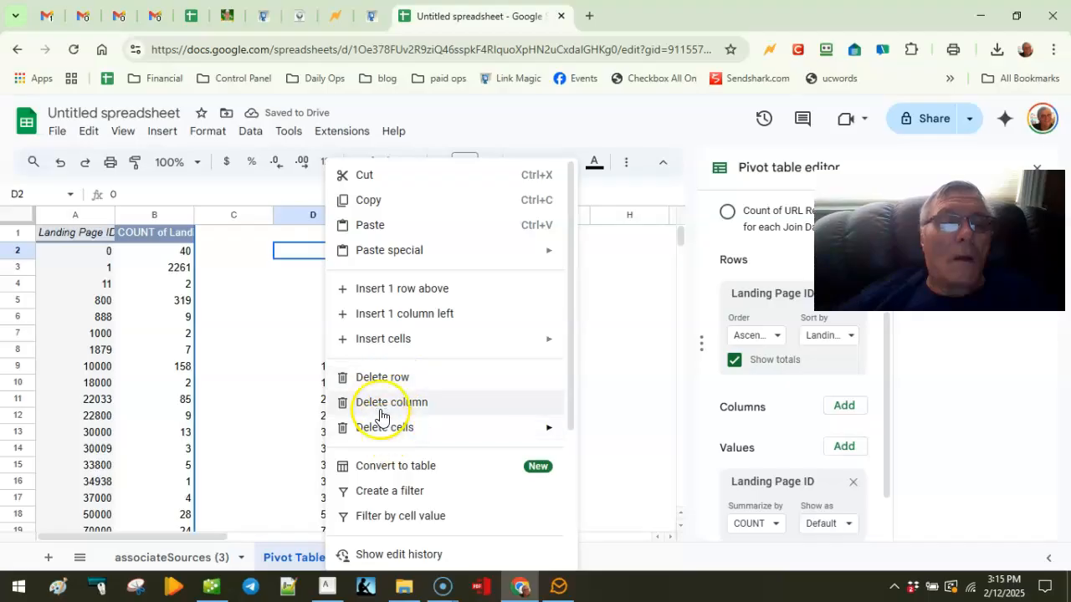
{"action": "mouse_move", "coordinate": [374, 255]}
{"action": "left_click", "coordinate": [592, 255]}
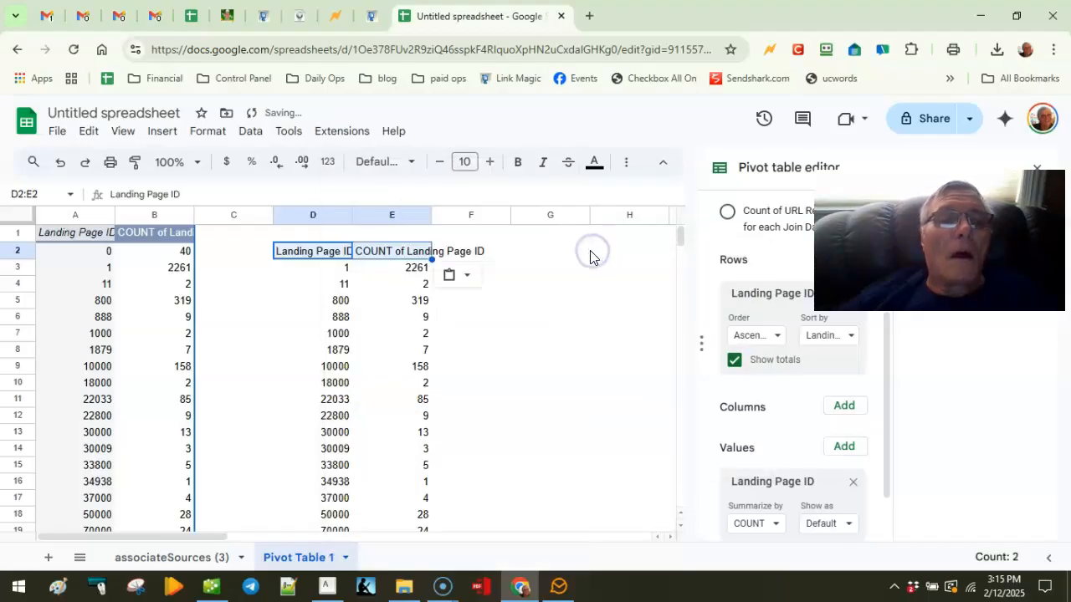
{"action": "left_click", "coordinate": [496, 319]}
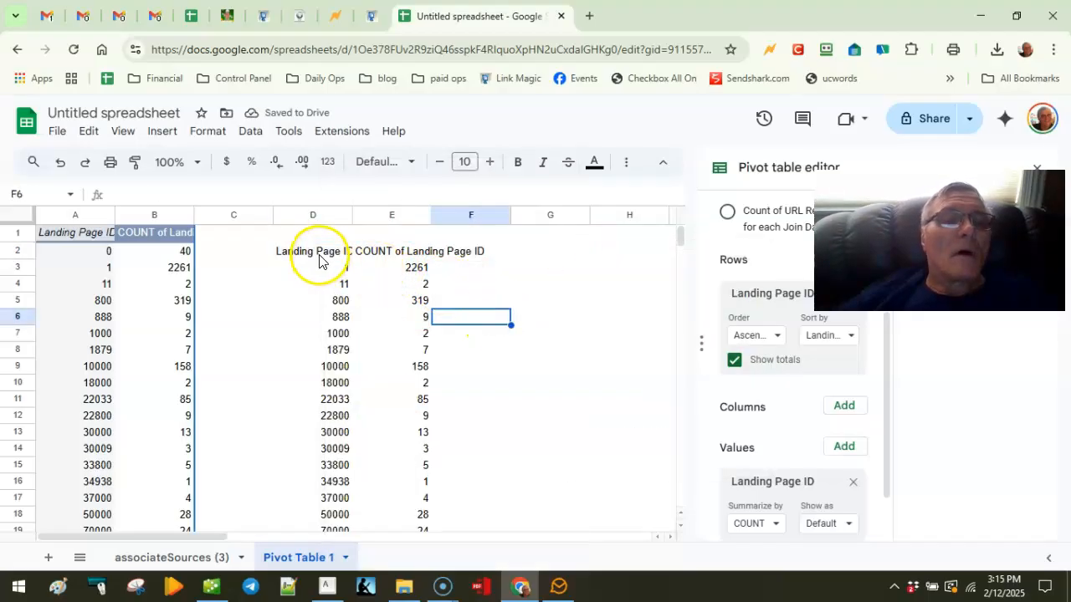
{"action": "left_click_drag", "start_coordinate": [311, 251], "coordinate": [371, 253]}
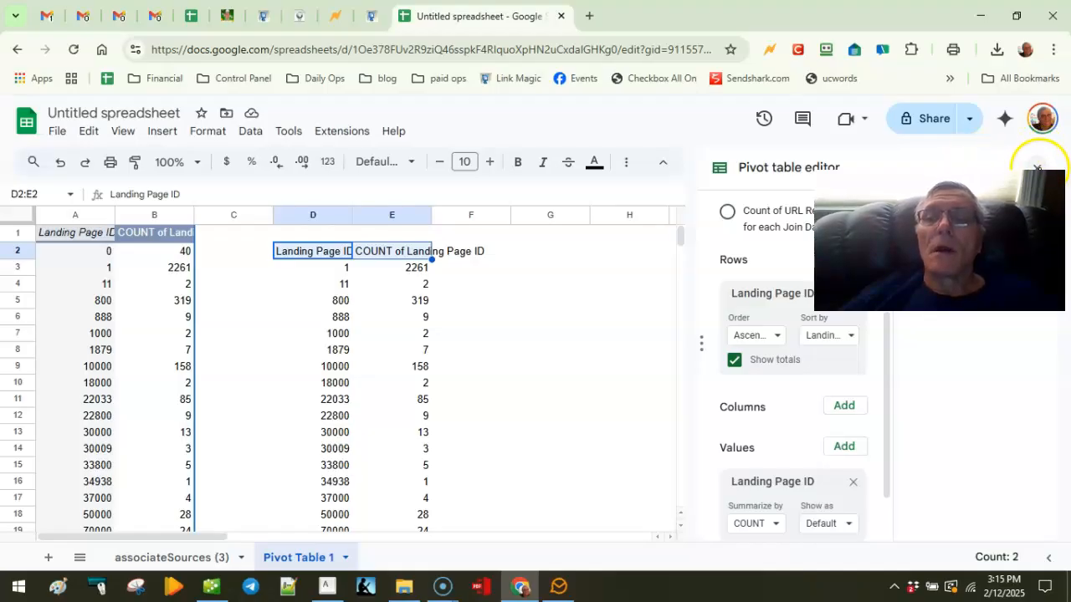
Step: Close the pivot editor, filter the D–E table, and sort counts Z to A
{"action": "left_click", "coordinate": [1037, 169]}
{"action": "left_click_drag", "start_coordinate": [1040, 168], "coordinate": [1046, 286]}
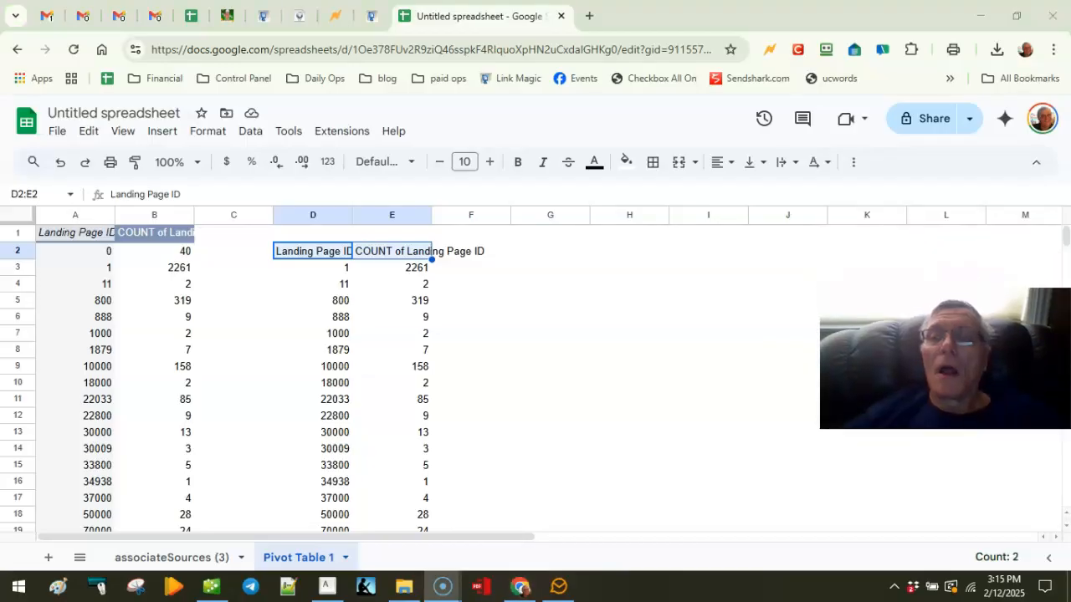
{"action": "left_click", "coordinate": [853, 161]}
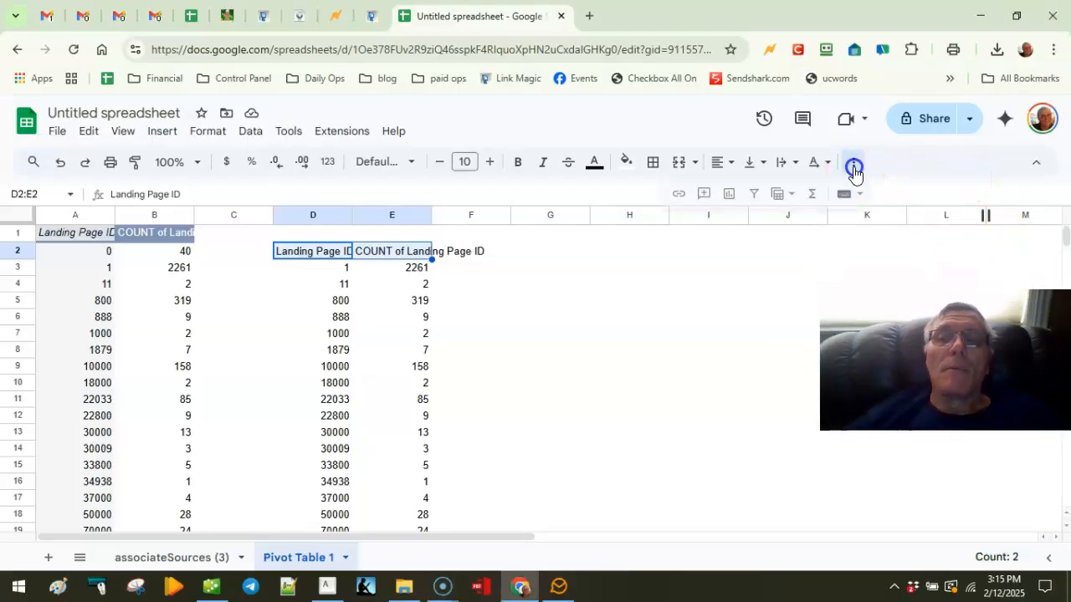
{"action": "left_click", "coordinate": [753, 193]}
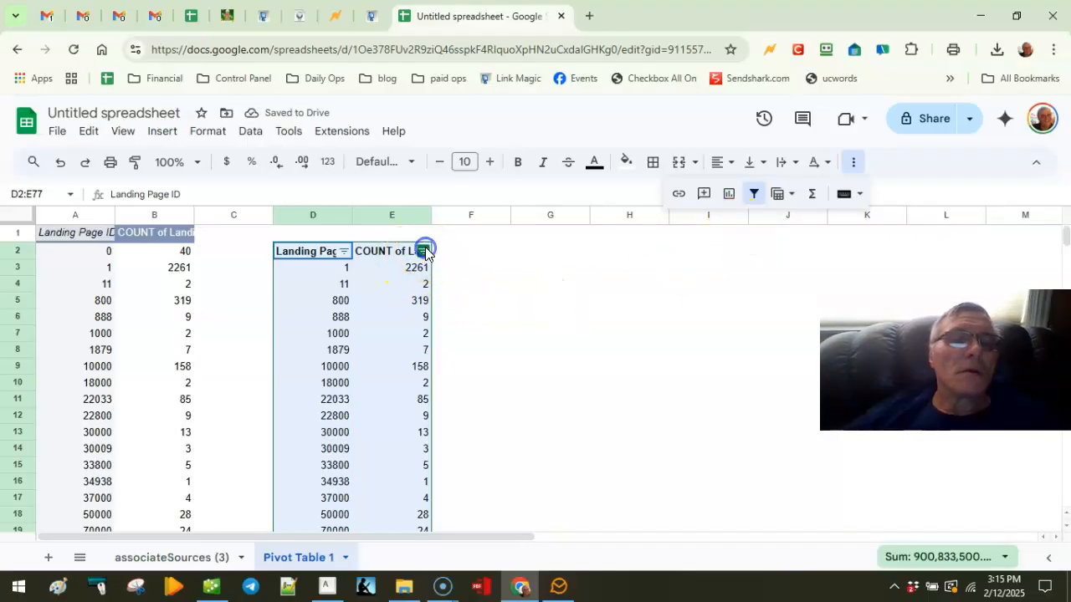
{"action": "left_click", "coordinate": [424, 251]}
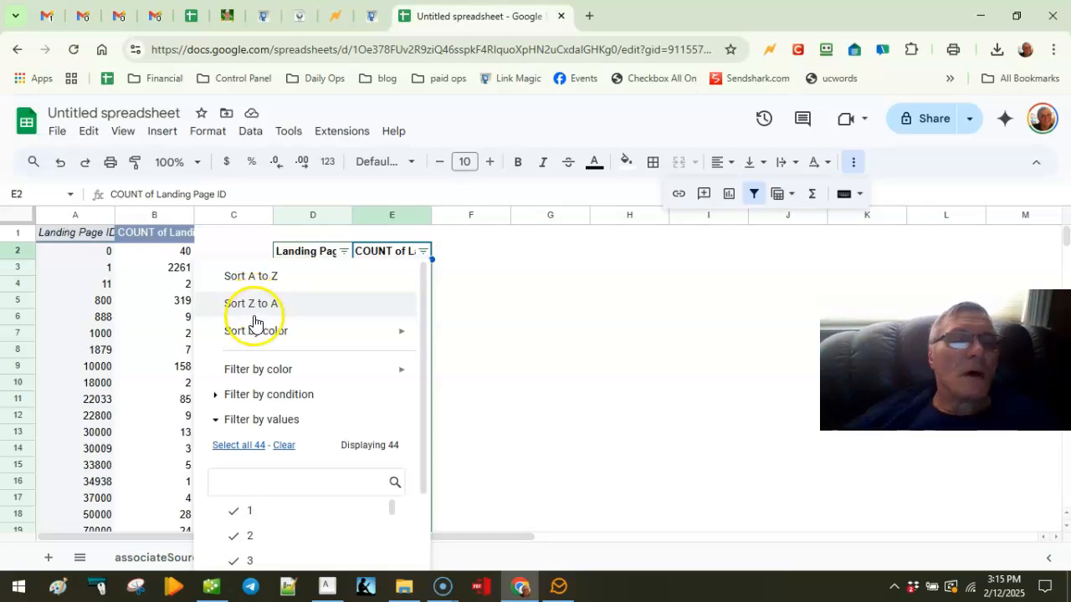
{"action": "left_click", "coordinate": [256, 306]}
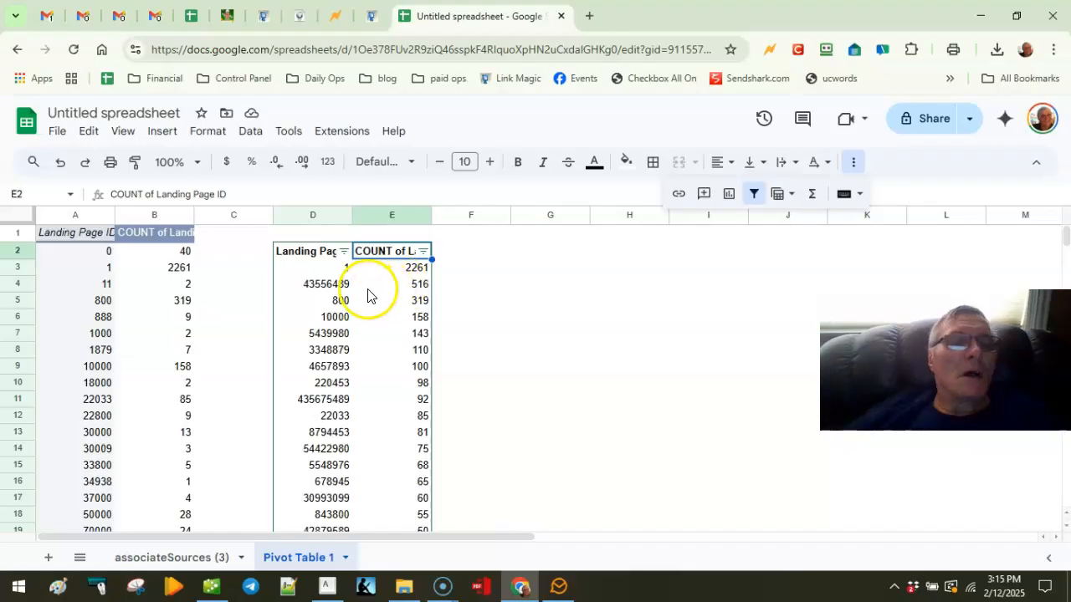
Step: Copy the top seven rows D3:E9 into G3:H9 and select landing page ID 43556489
{"action": "left_click_drag", "start_coordinate": [306, 267], "coordinate": [421, 373]}
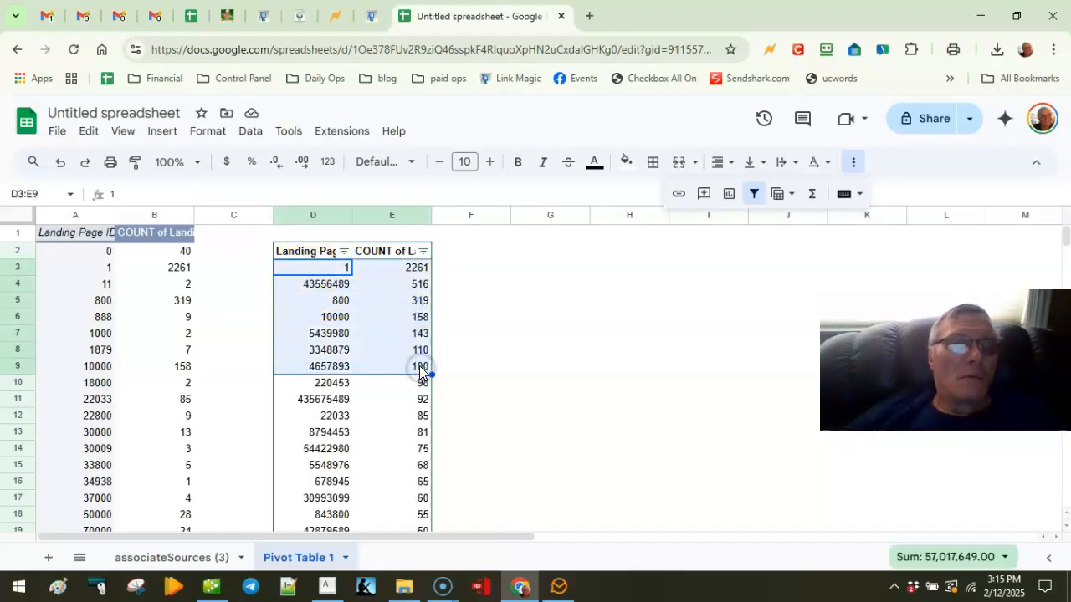
{"action": "right_click", "coordinate": [418, 373]}
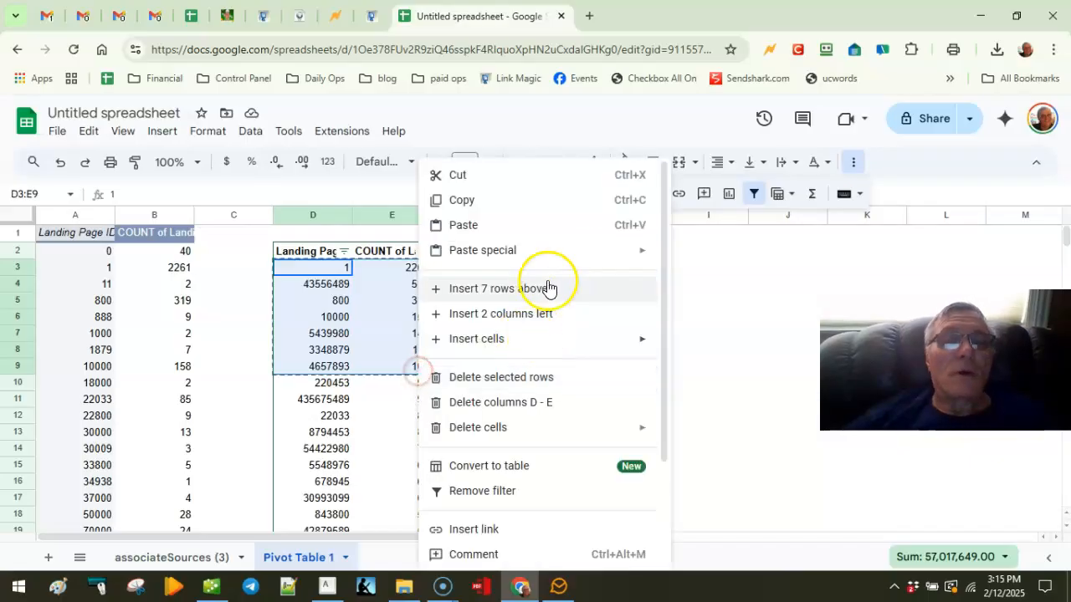
{"action": "key", "text": "ctrl+c"}
{"action": "left_click", "coordinate": [706, 291]}
{"action": "left_click", "coordinate": [569, 315]}
{"action": "left_click", "coordinate": [517, 276]}
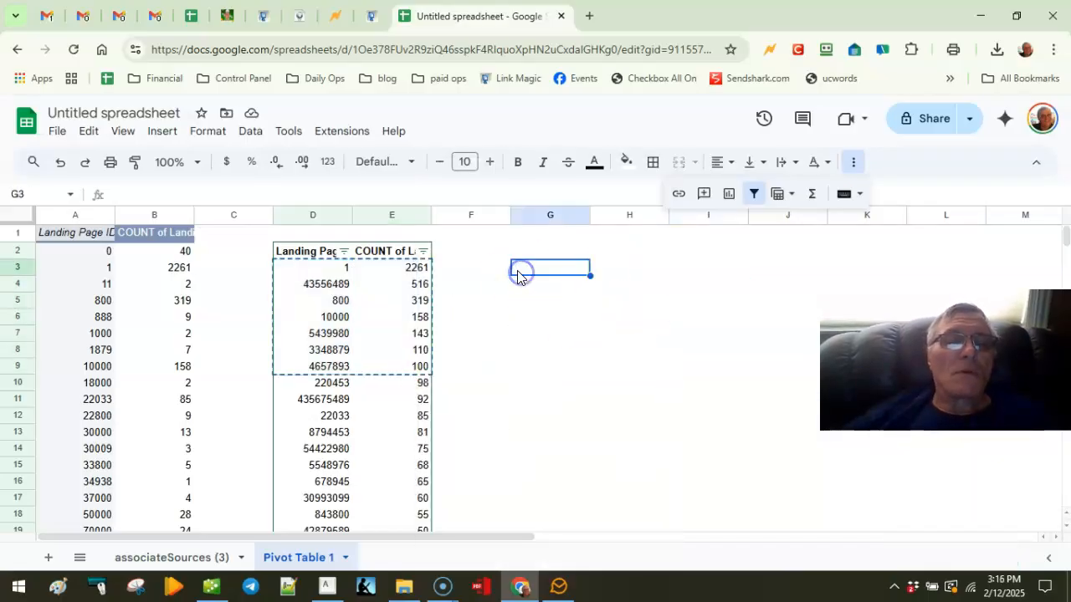
{"action": "key", "text": "ctrl+v"}
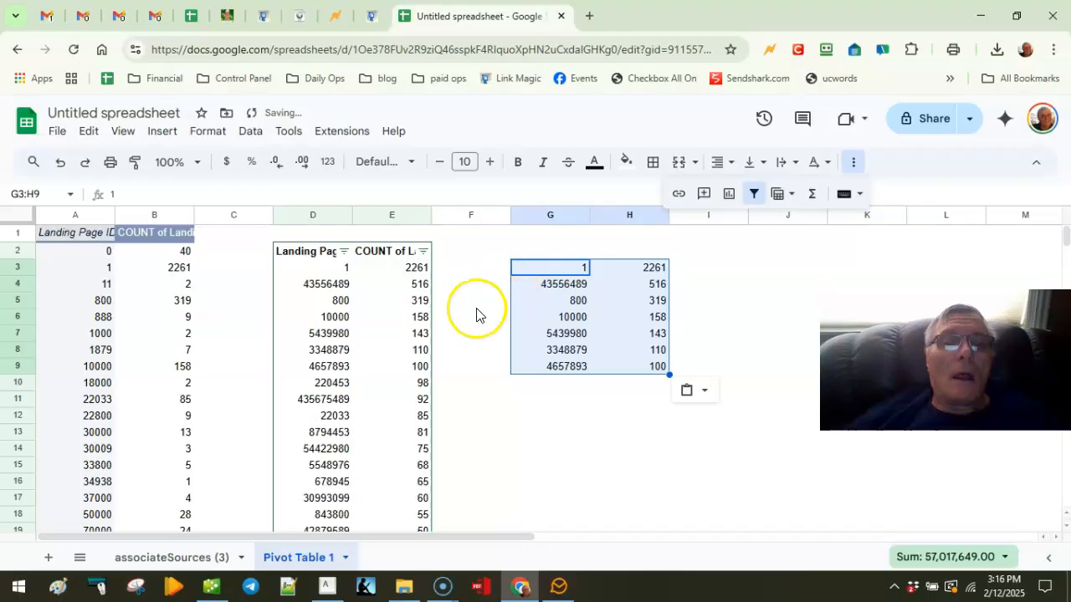
{"action": "left_click", "coordinate": [622, 268]}
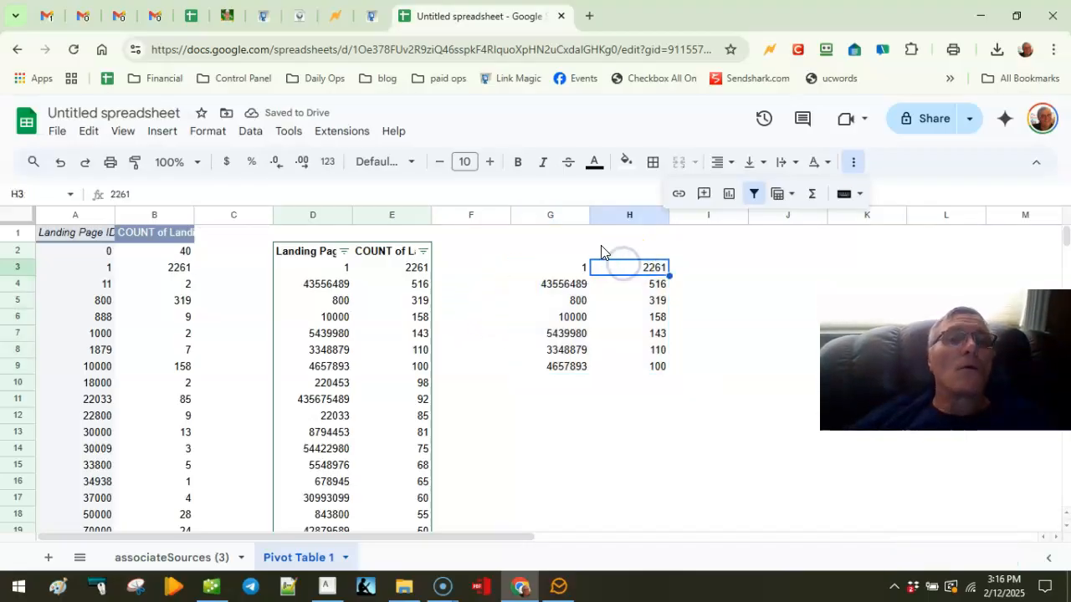
{"action": "left_click", "coordinate": [556, 282]}
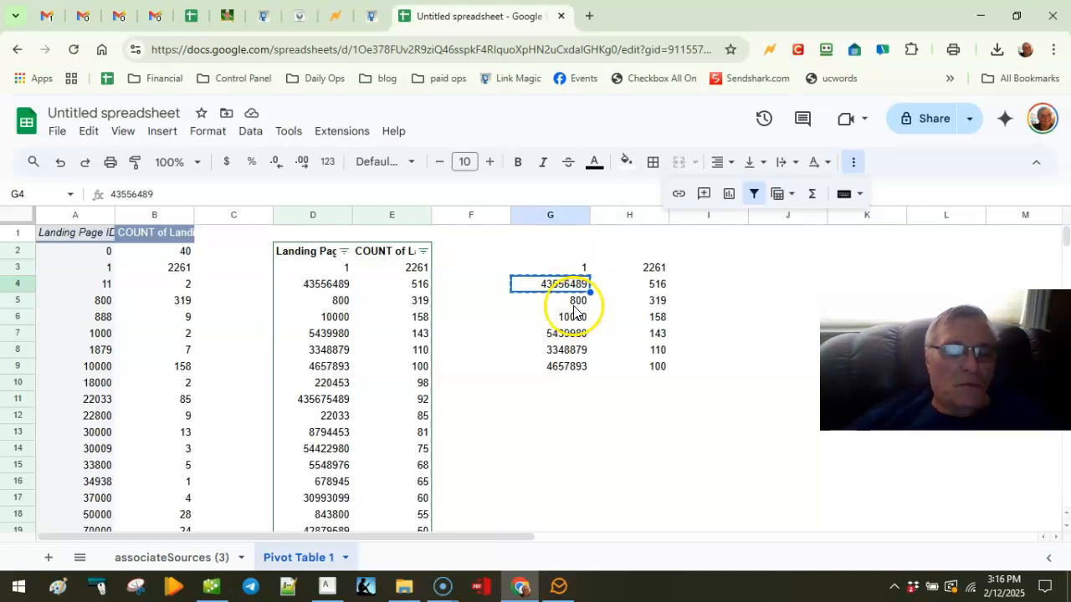
Step: In the WorldProfit traffic sources tab, open the Landing Pages/Codes list of 44 pages
{"action": "left_click", "coordinate": [271, 23]}
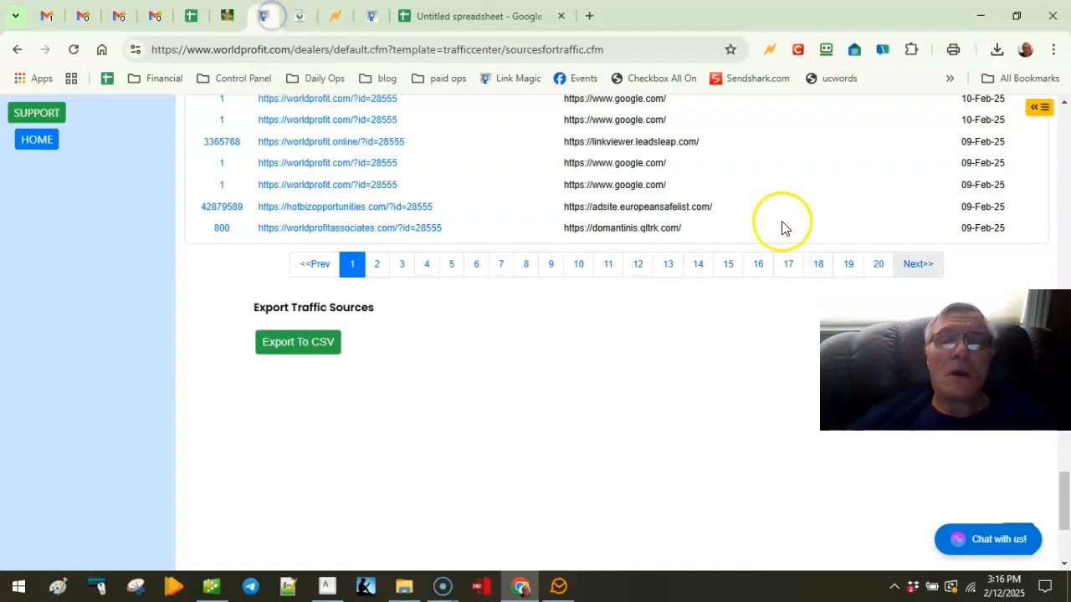
{"action": "left_click_drag", "start_coordinate": [1069, 494], "coordinate": [1067, 133]}
{"action": "scroll", "coordinate": [422, 292], "scroll_direction": "down", "scroll_amount": 3}
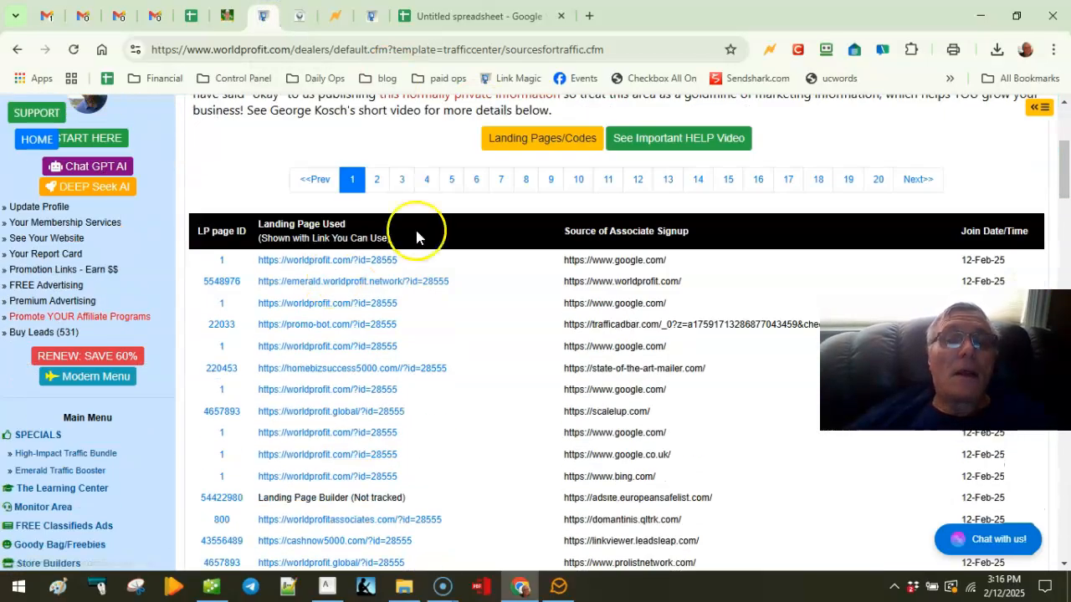
{"action": "left_click", "coordinate": [529, 138]}
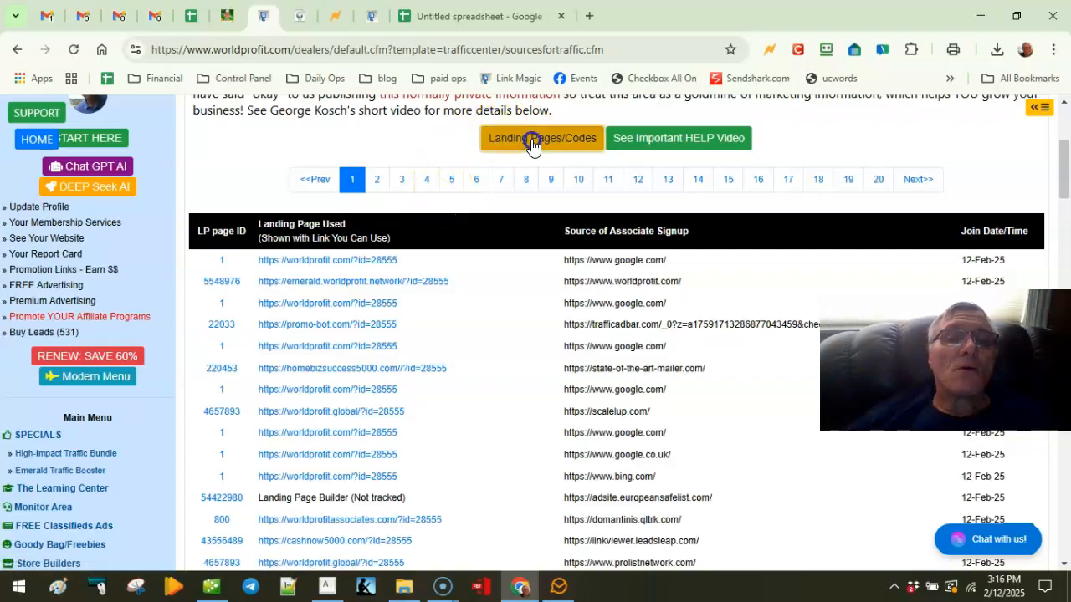
{"action": "scroll", "coordinate": [280, 301], "scroll_direction": "down", "scroll_amount": 2}
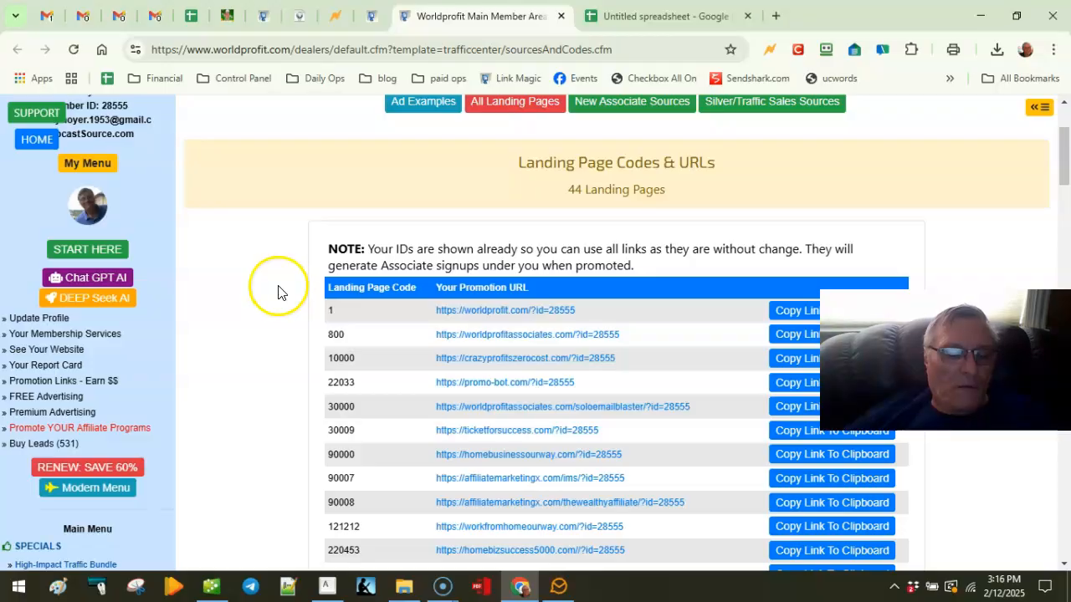
Step: Search the page for code 43556489 and copy its promotion link
{"action": "key", "text": "ctrl+f"}
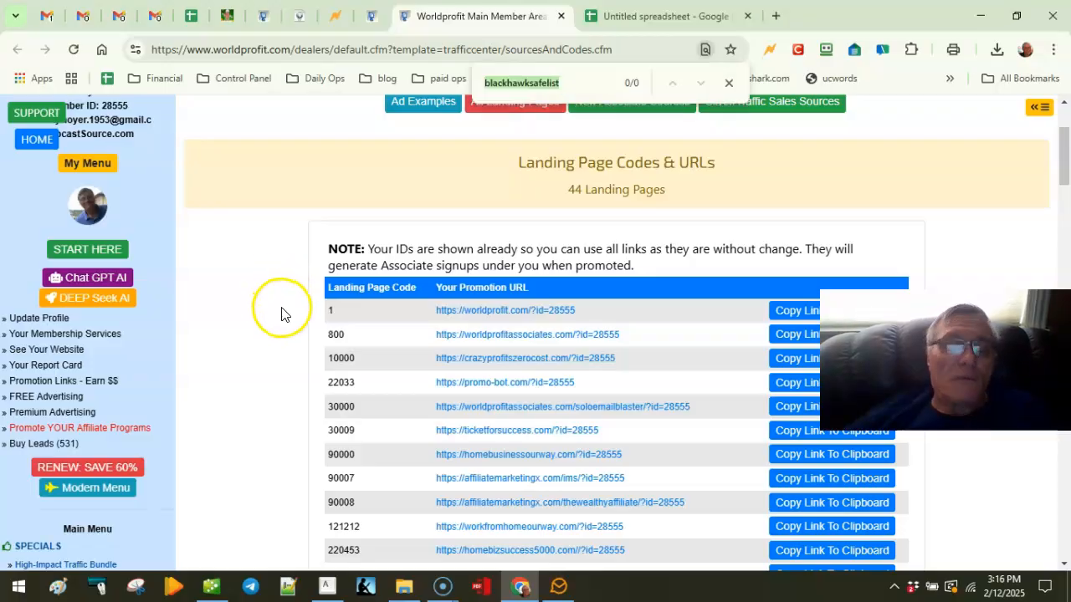
{"action": "key", "text": "ctrl+v"}
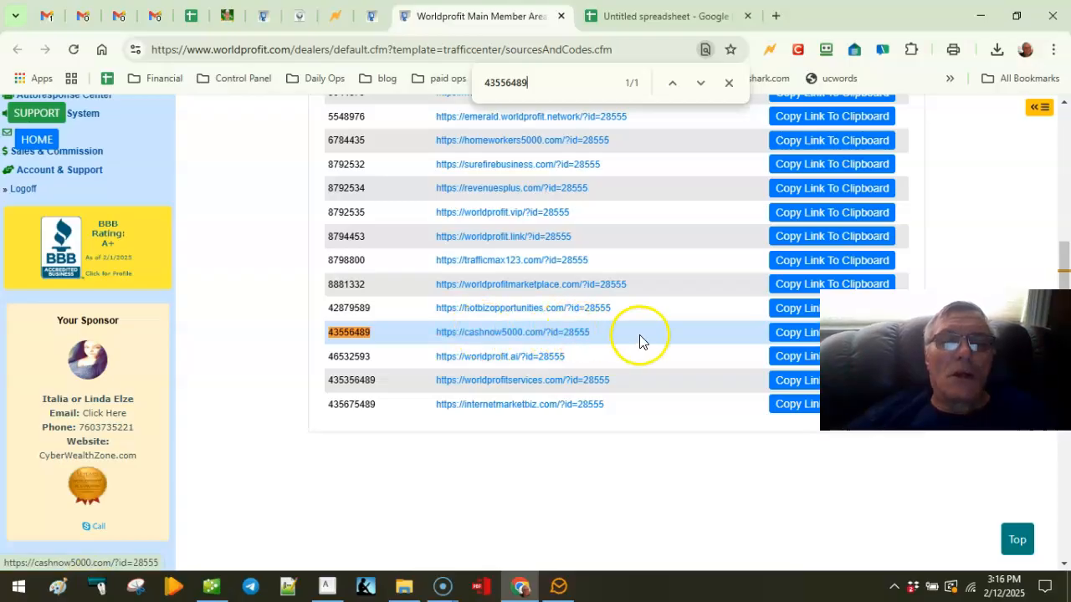
{"action": "left_click", "coordinate": [809, 342]}
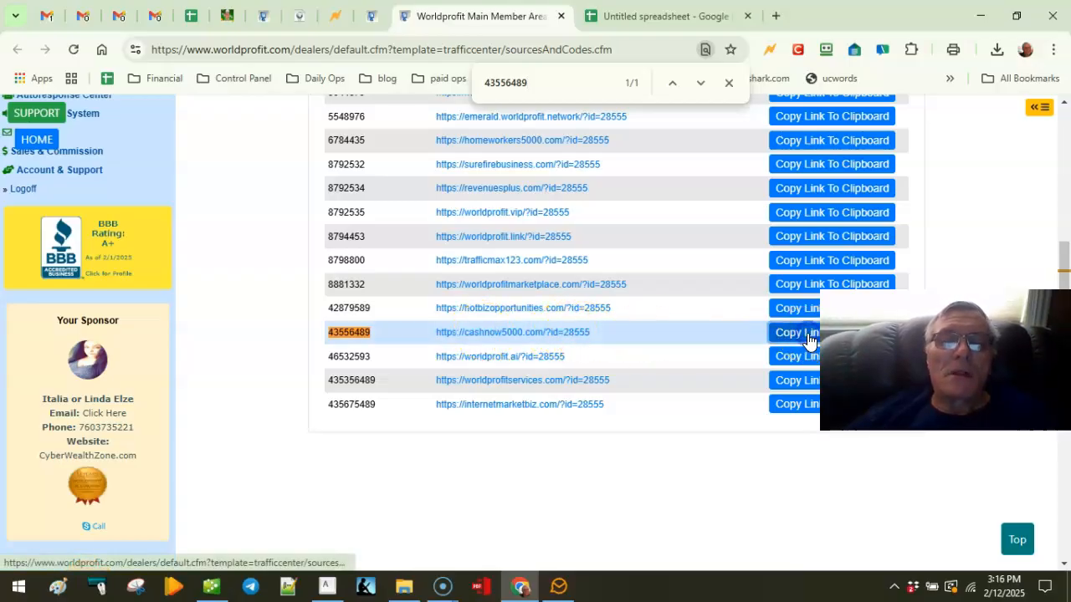
Step: Open the cashnow5000.com landing page in a new tab
{"action": "left_click", "coordinate": [547, 337]}
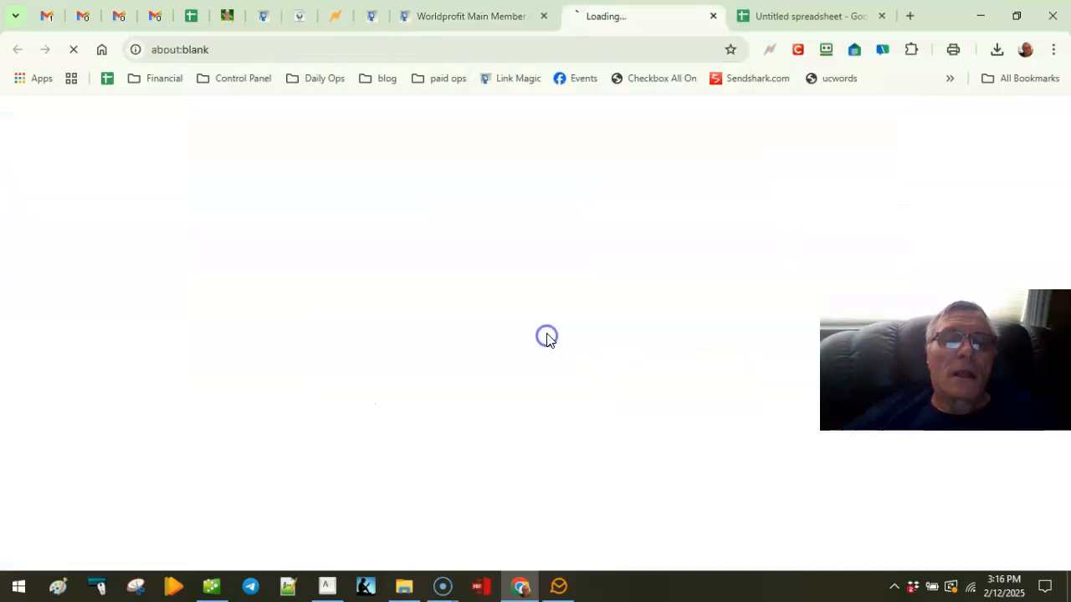